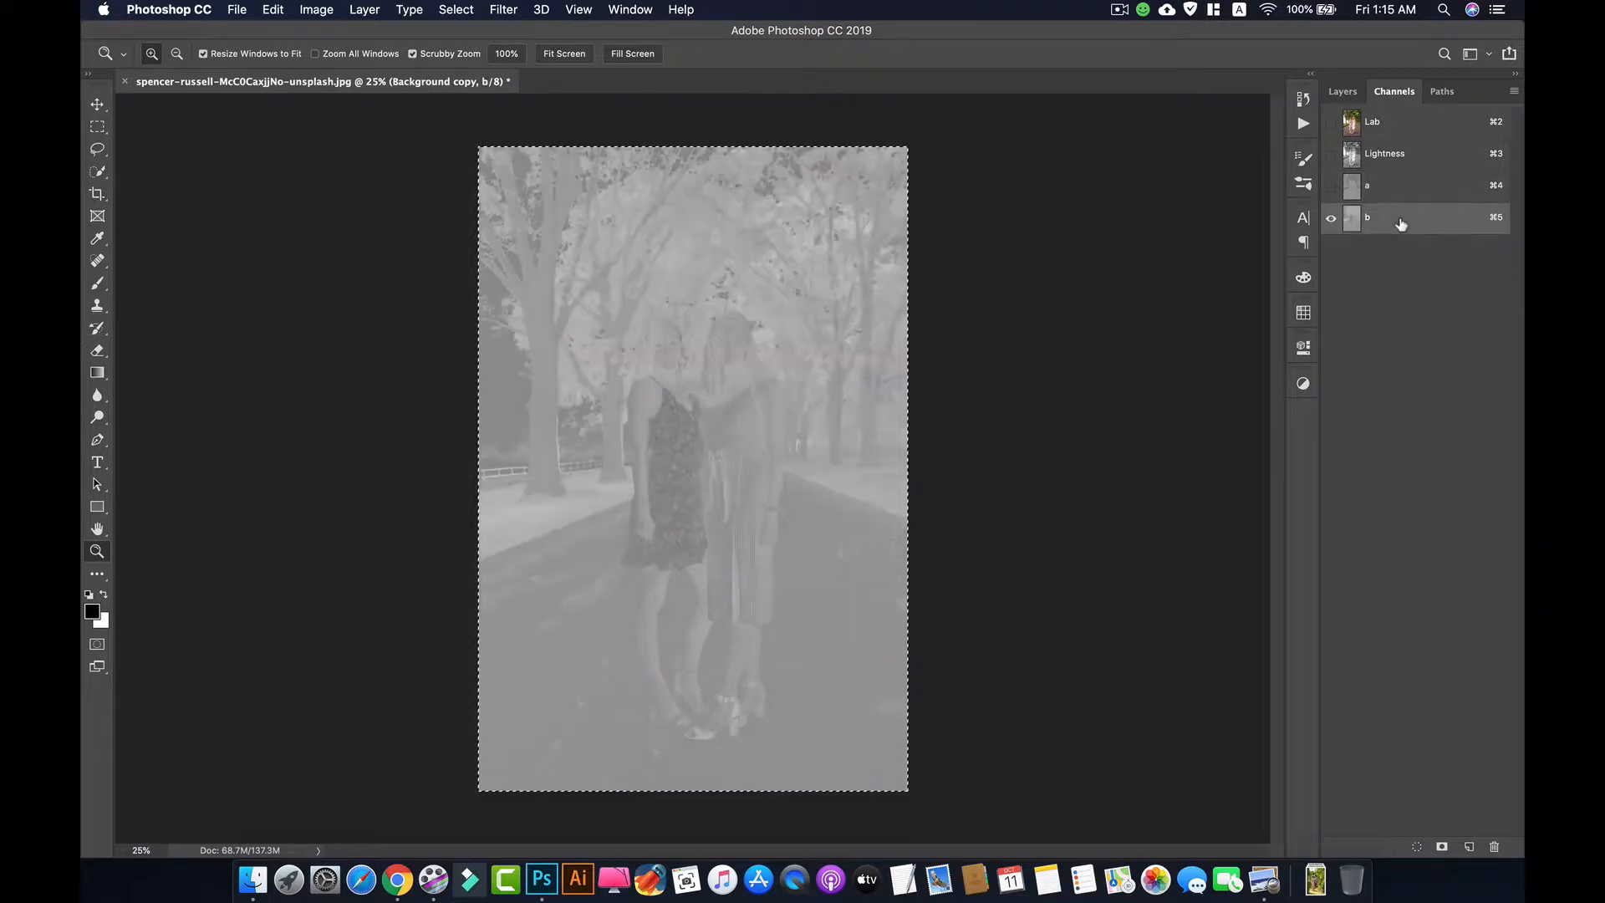
Paste the copied channel pixels into the b channel, then clear the selection with the full-colour Lab composite shown
click(274, 10)
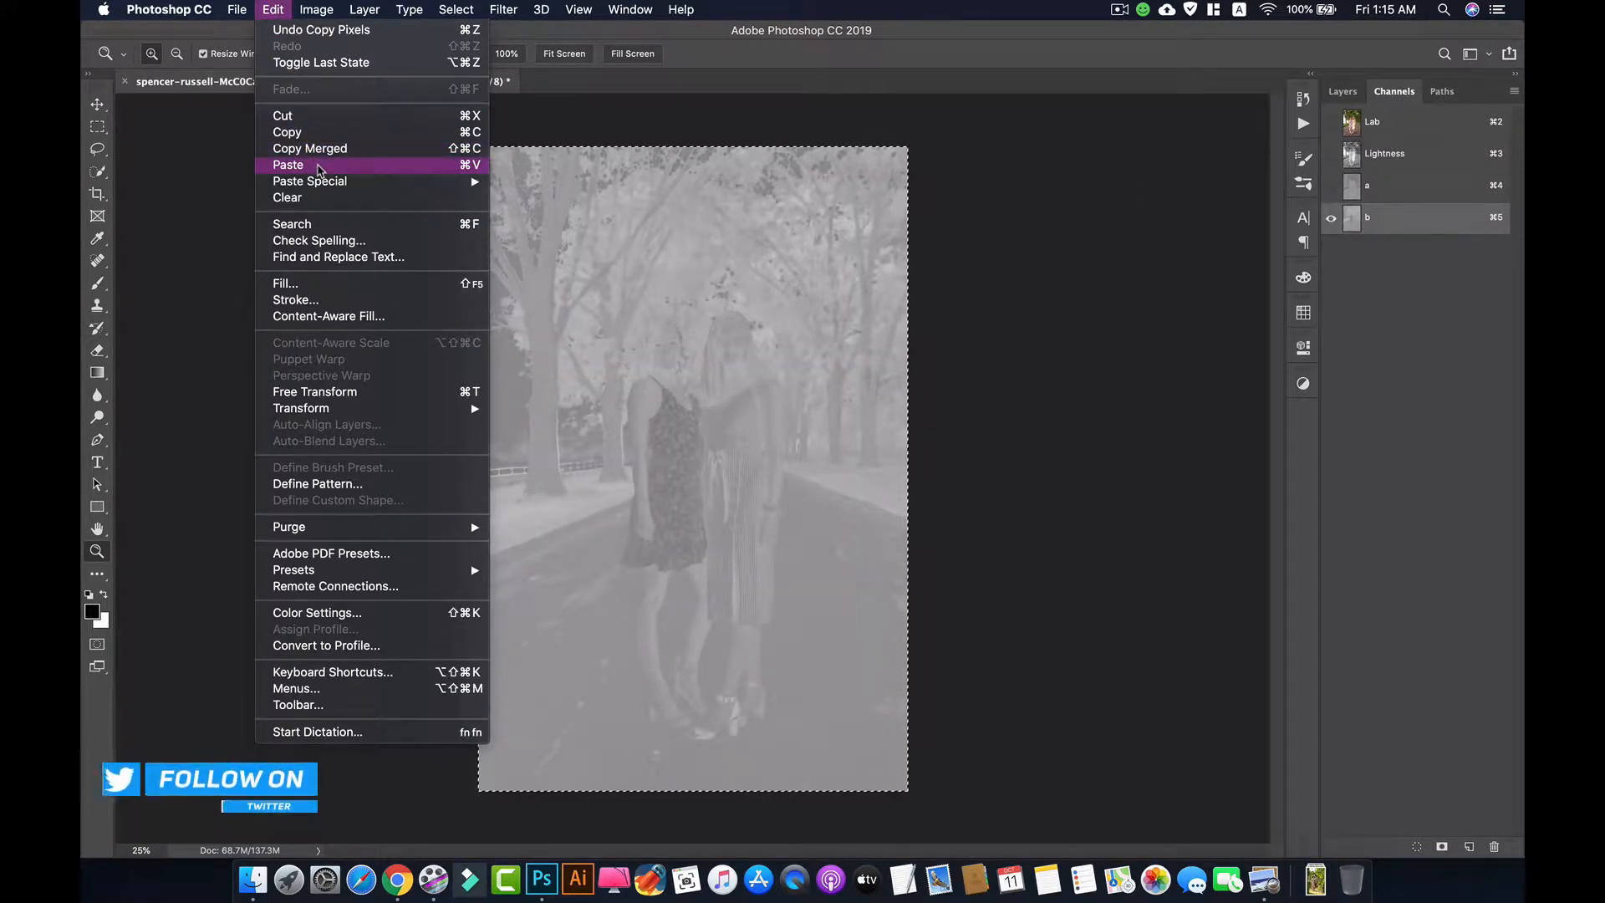
click(319, 168)
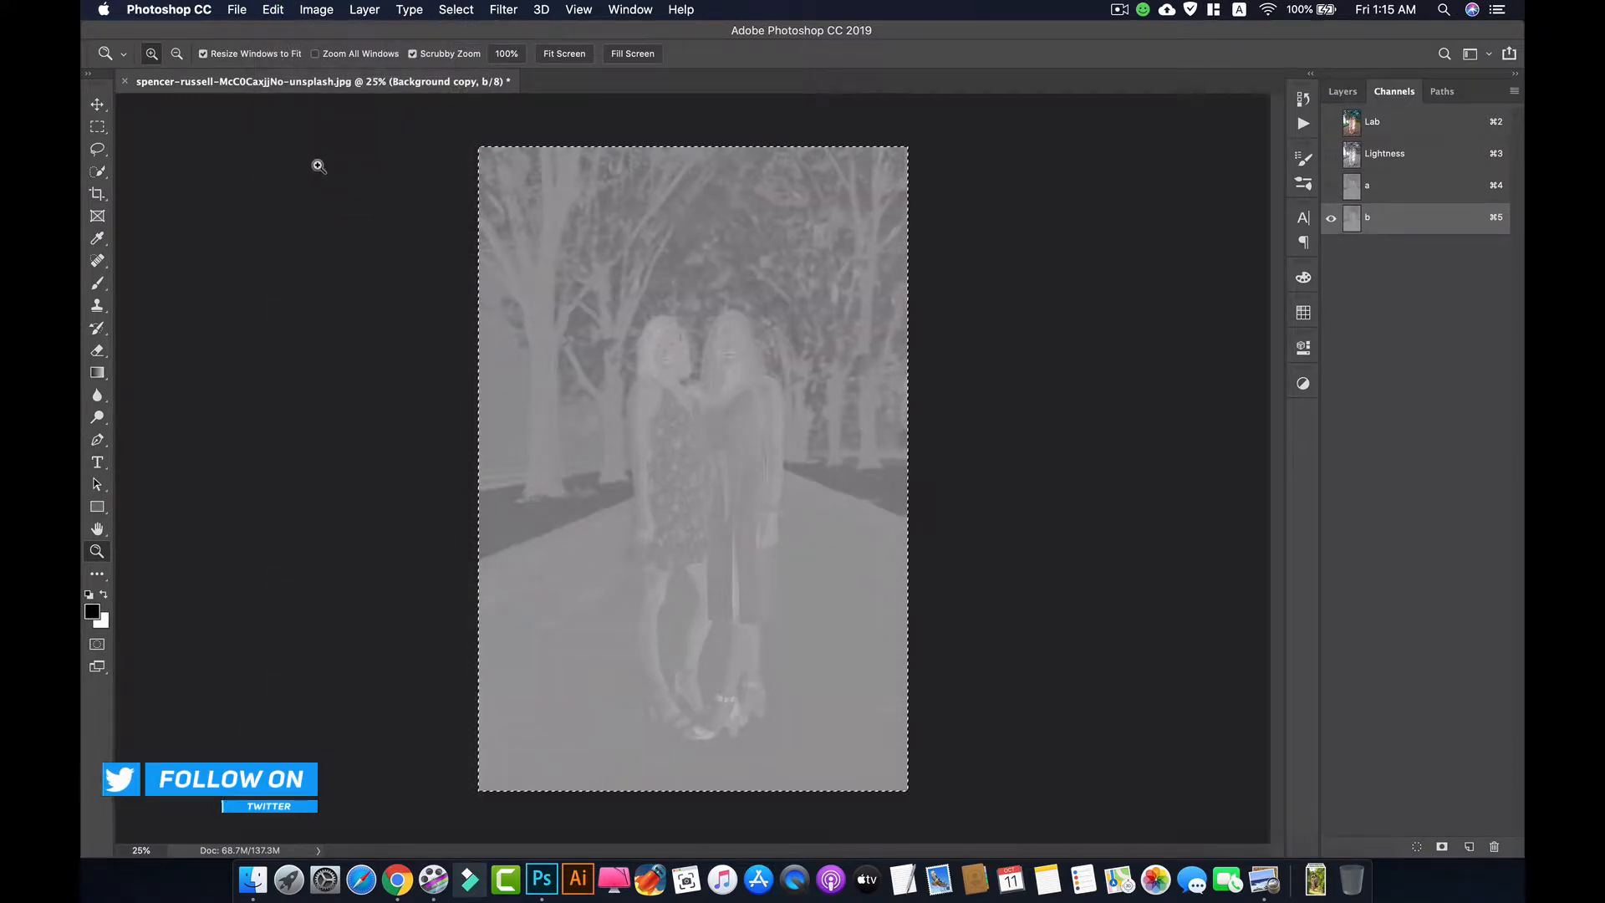
click(1331, 122)
click(1342, 91)
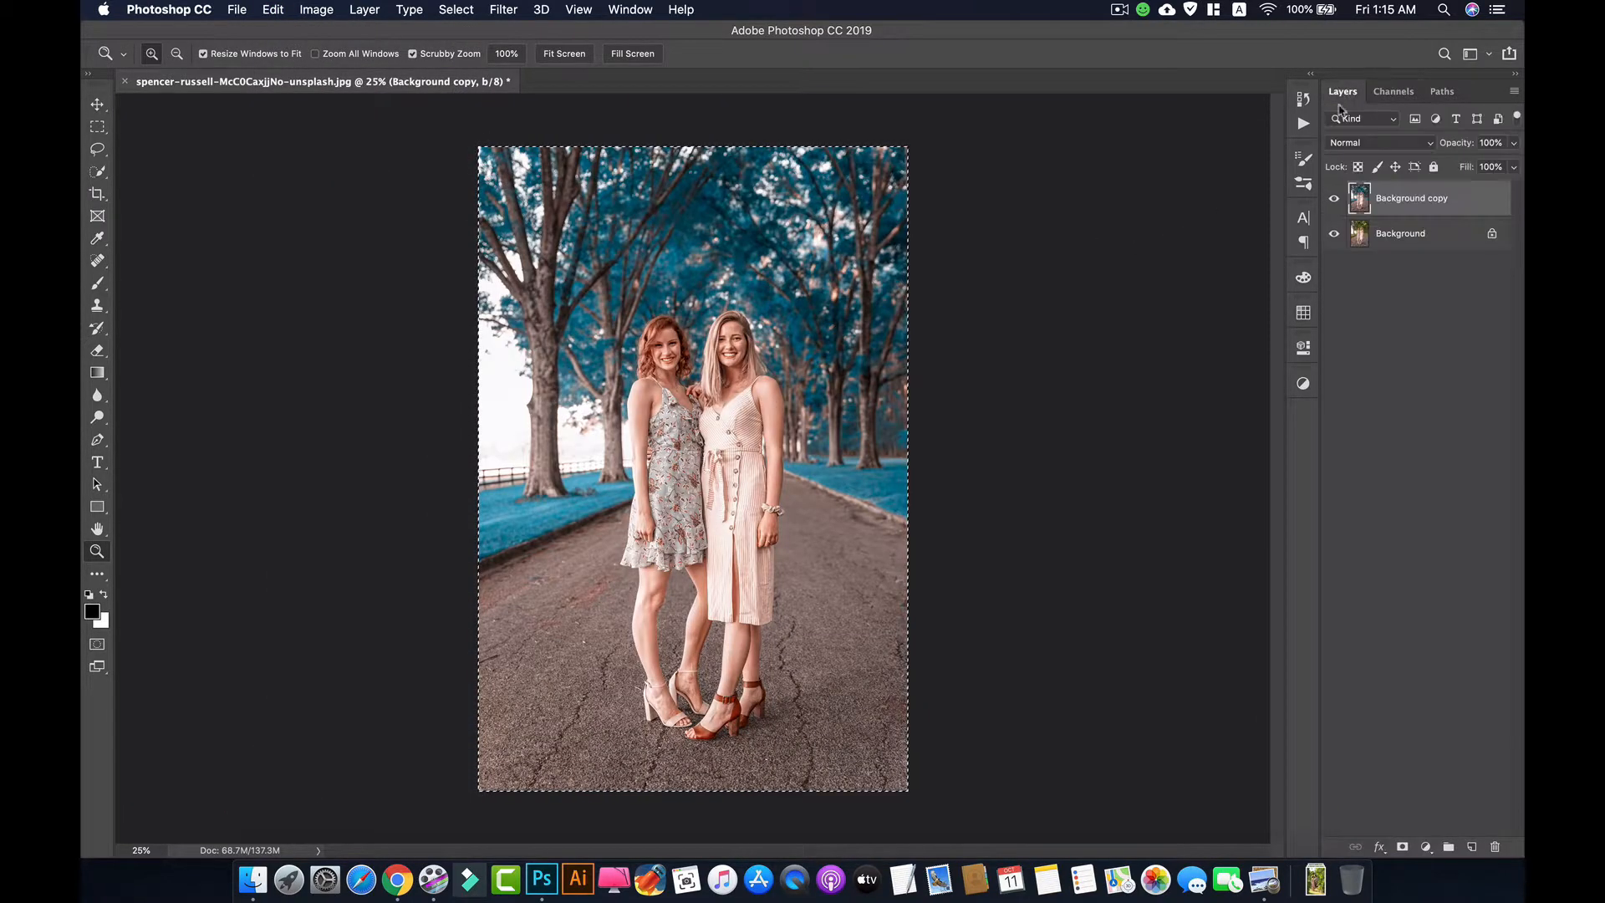
click(456, 9)
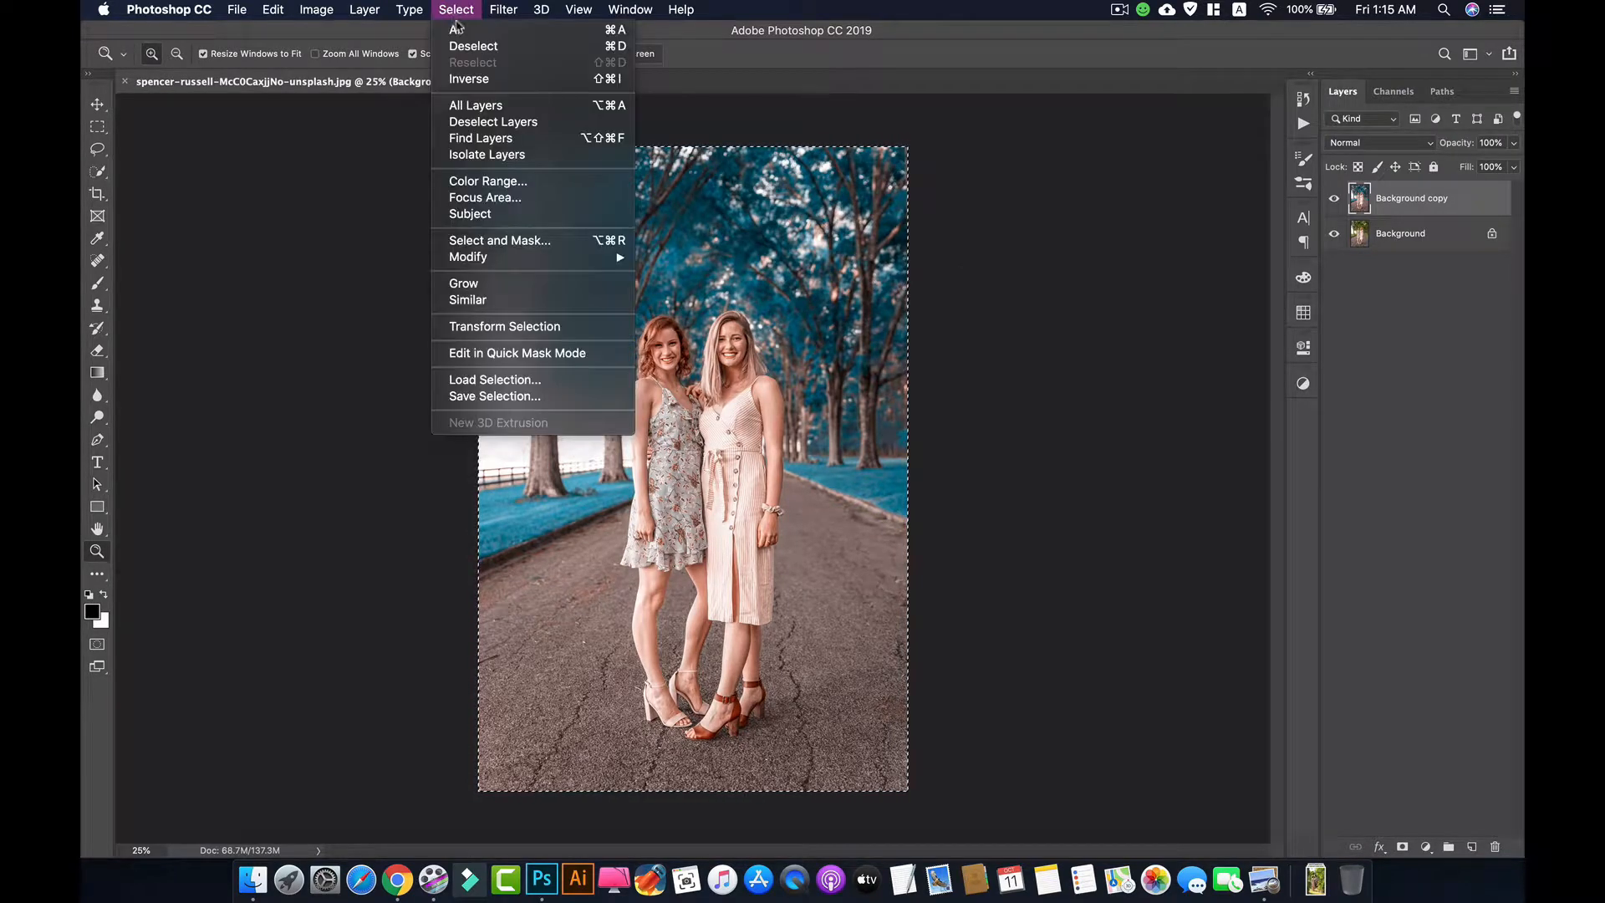
click(473, 46)
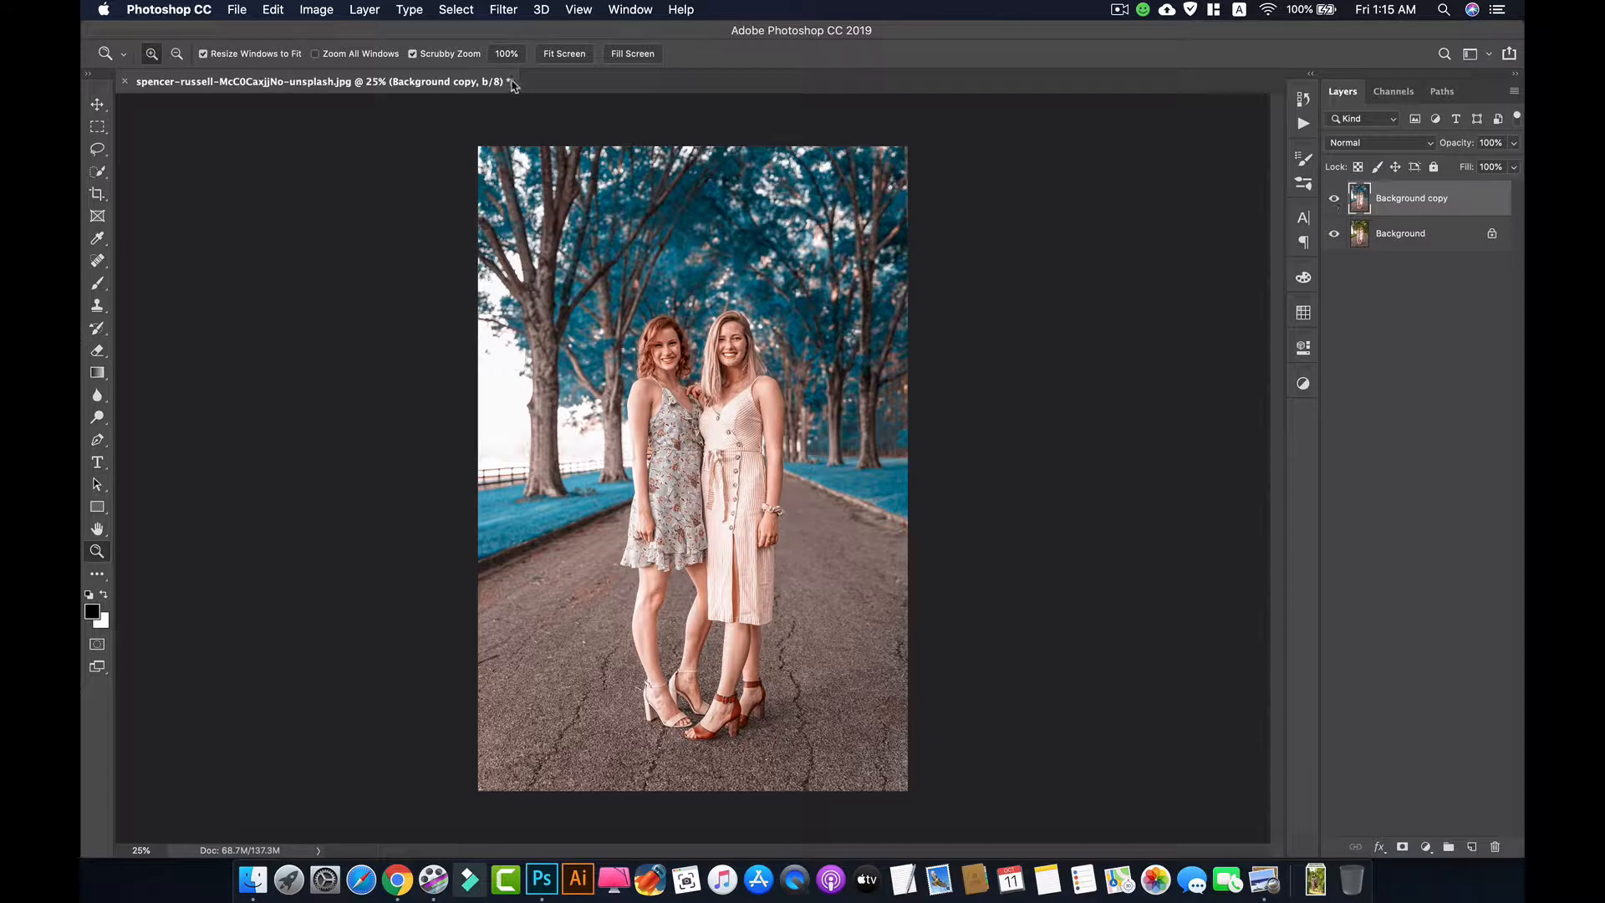
Convert the image from Lab to RGB Color without flattening the layers, and compare the Background copy with the original
click(317, 11)
mouse_move(334, 30)
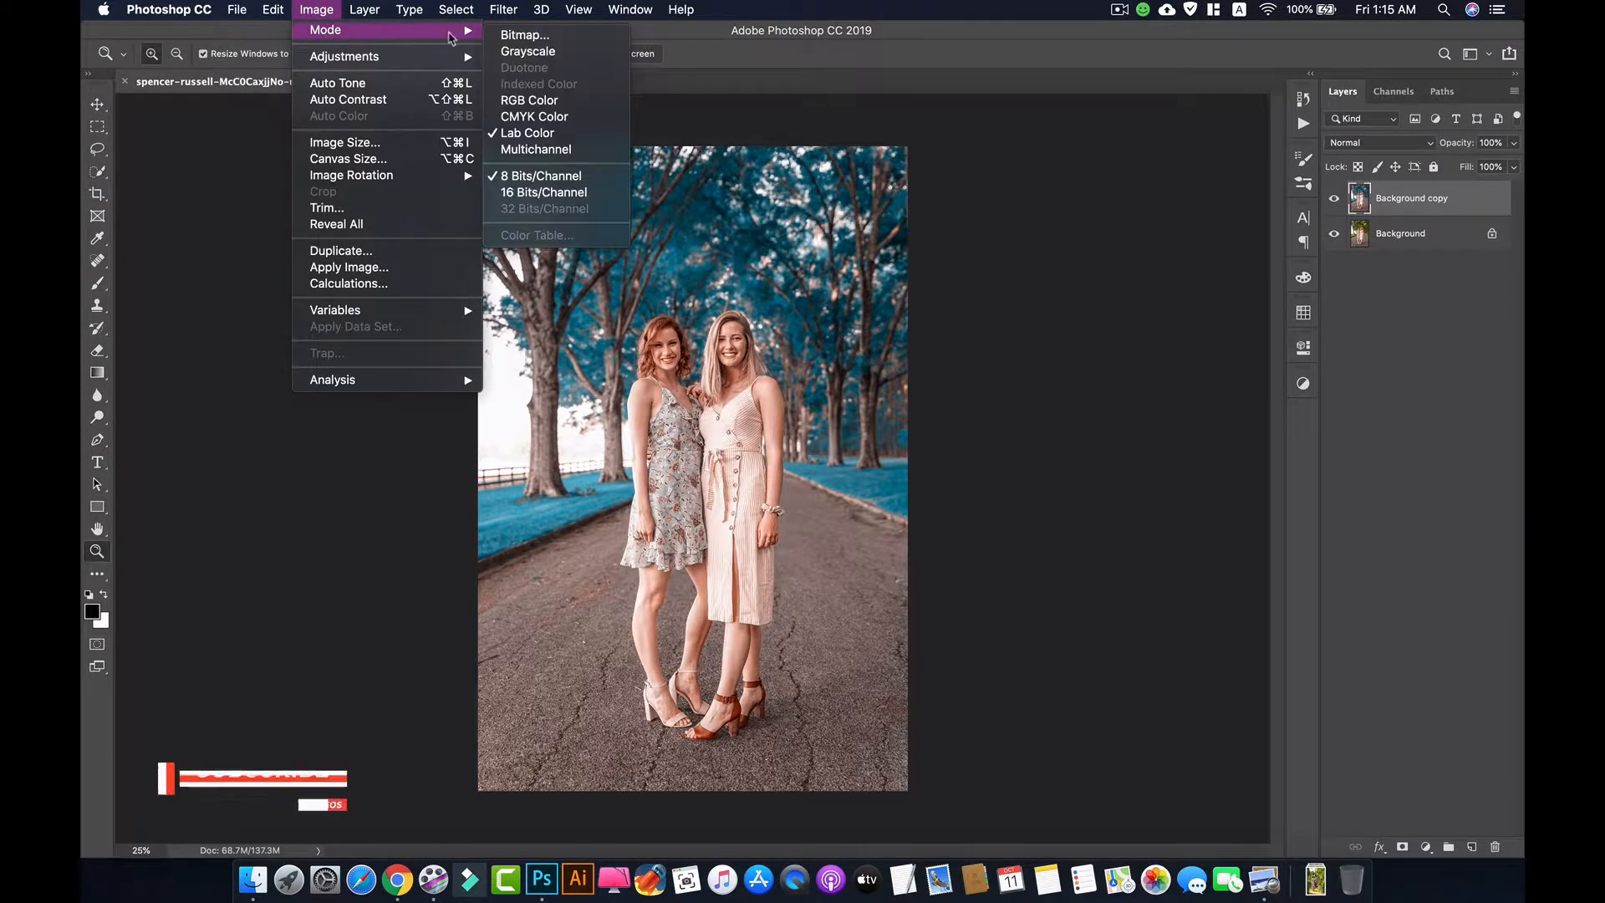
click(550, 100)
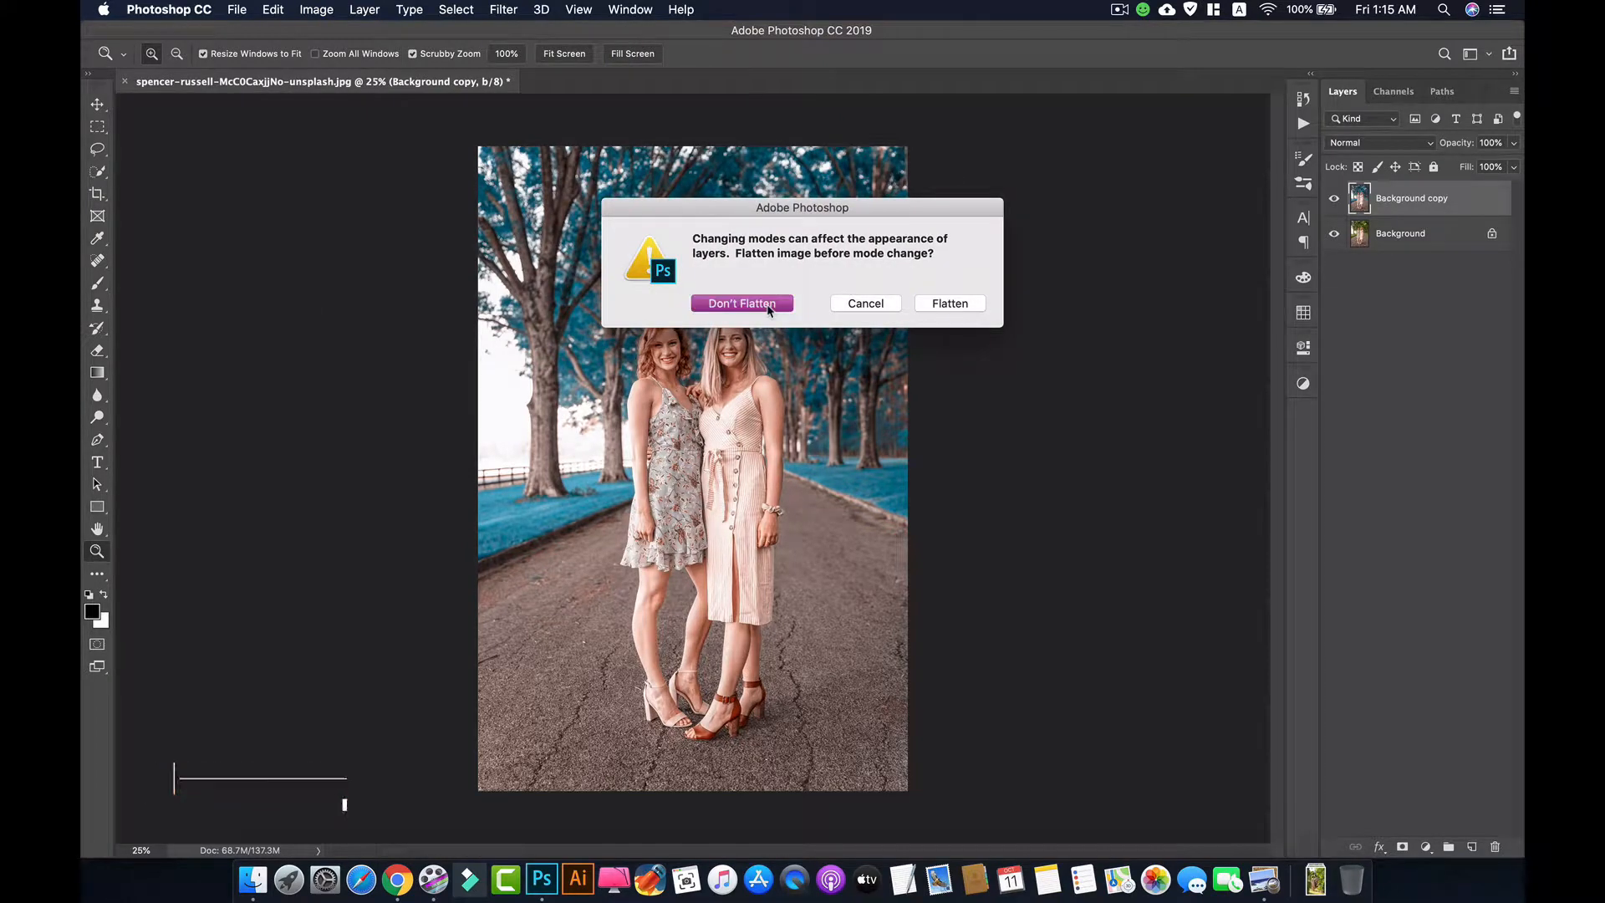
key(Return)
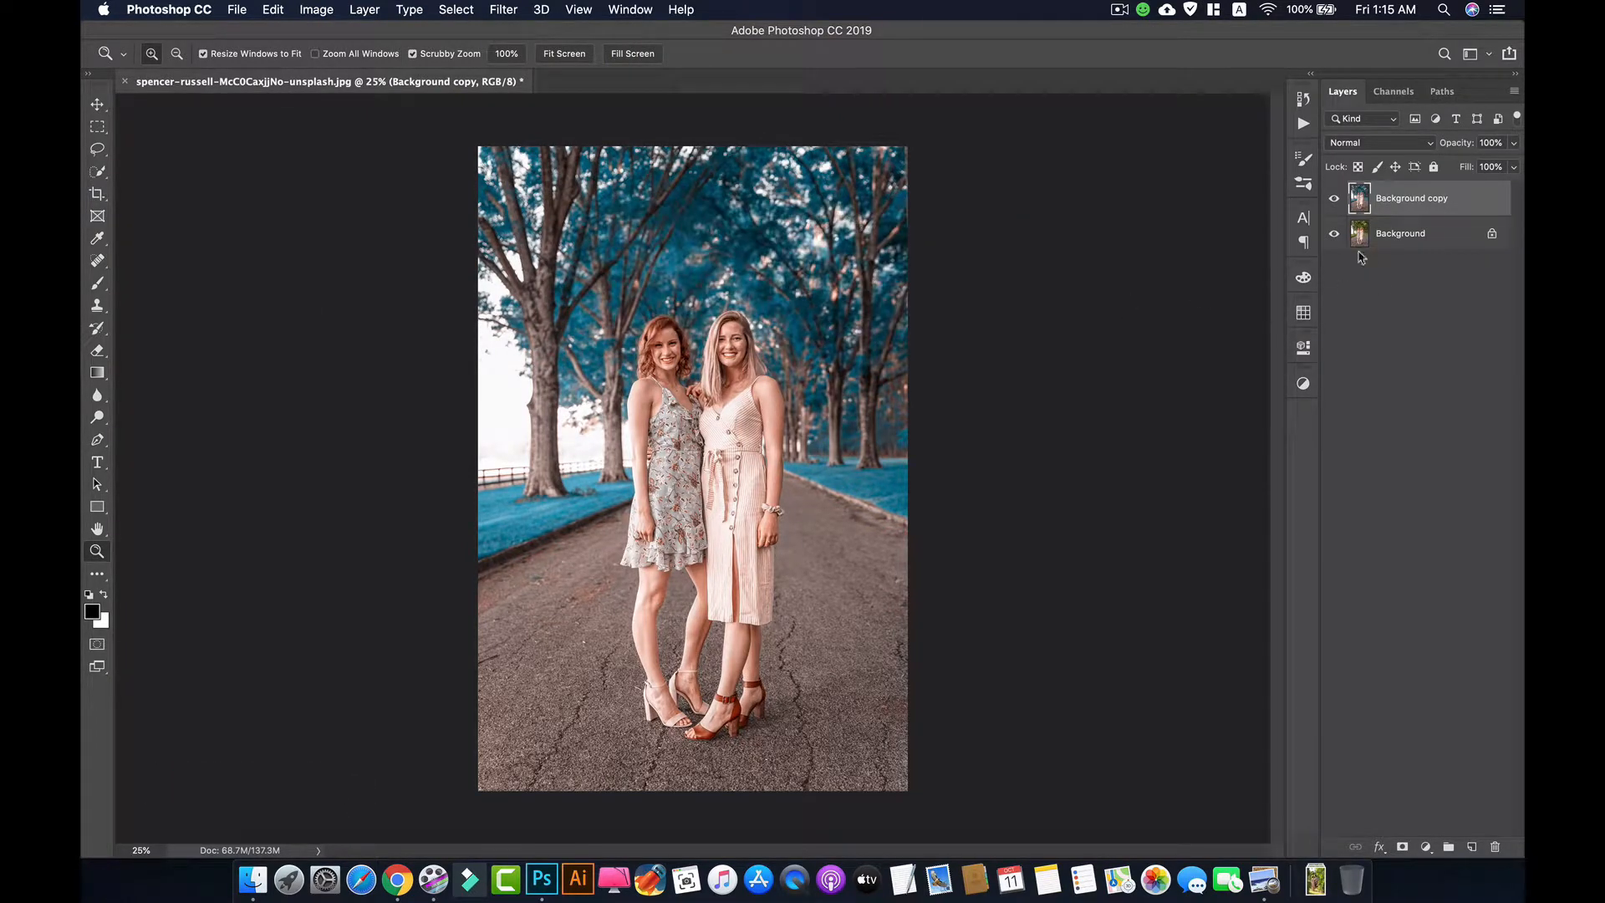
click(1333, 198)
click(1332, 200)
Add a Hue/Saturation adjustment layer and raise the saturation of the Cyans sampled from the grass to +25
click(1425, 847)
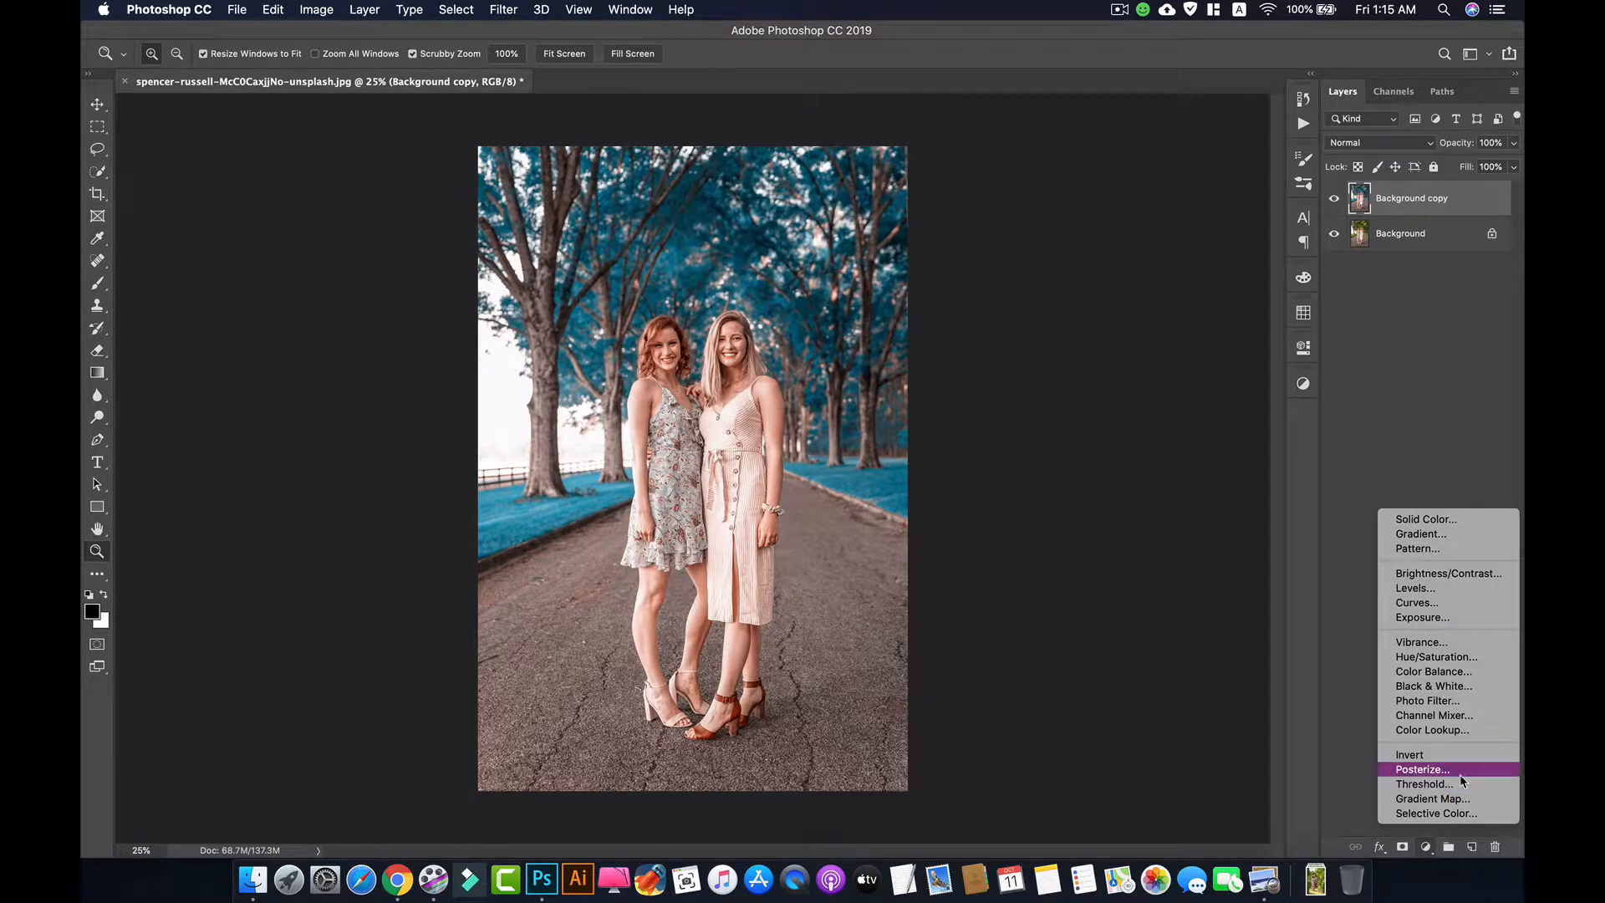
click(1476, 660)
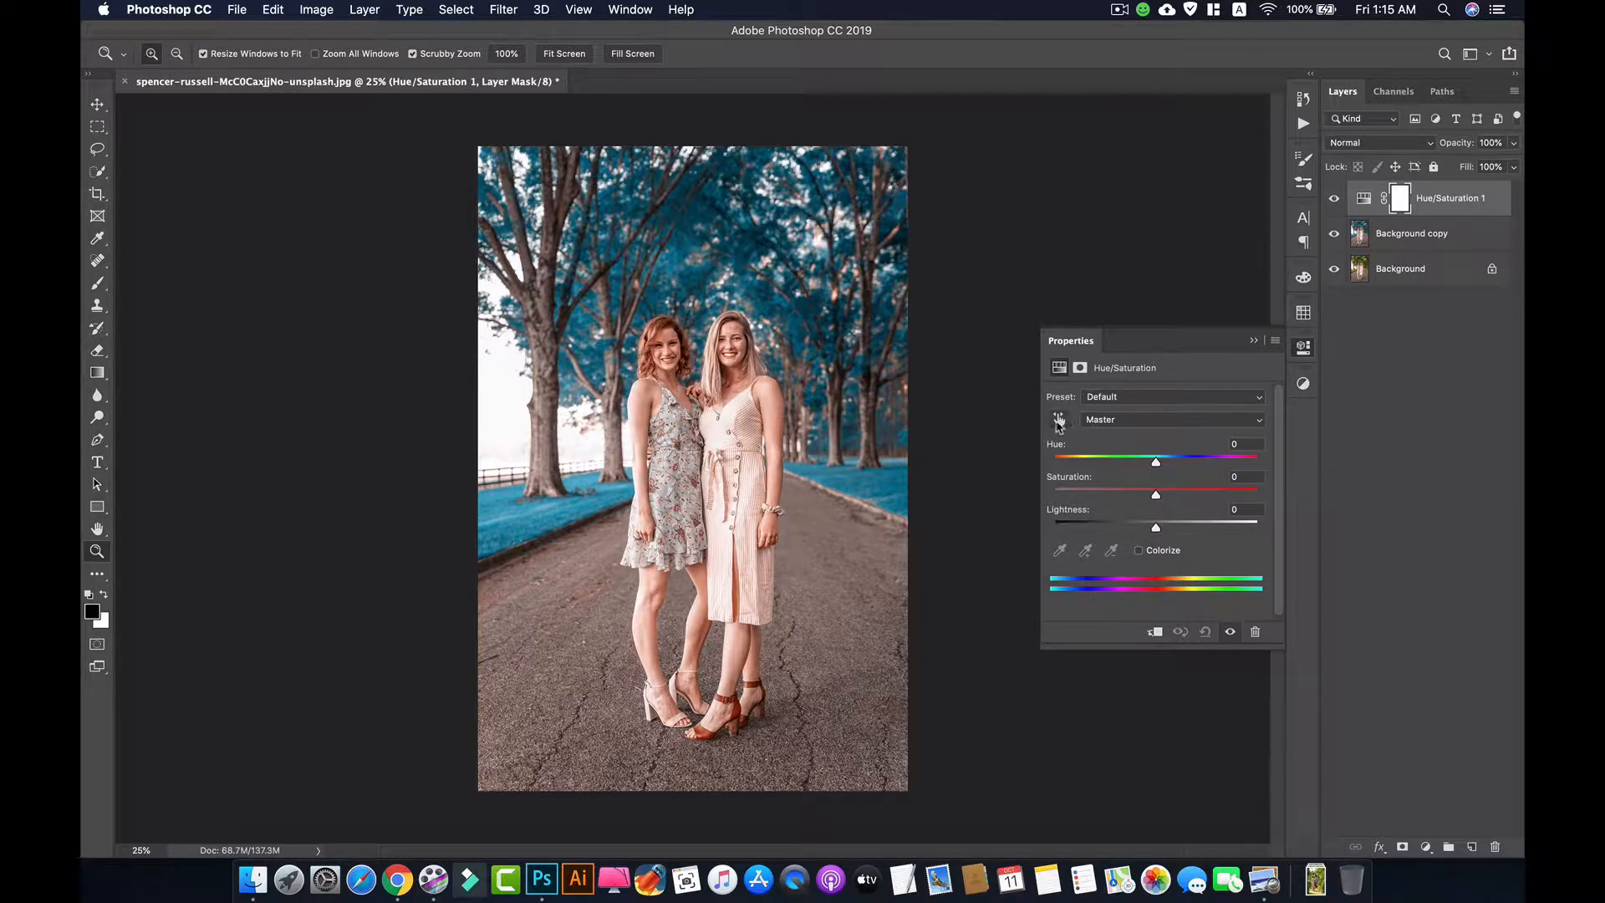
click(1057, 420)
mouse_move(872, 474)
mouse_down()
mouse_move(919, 479)
mouse_move(866, 480)
mouse_up()
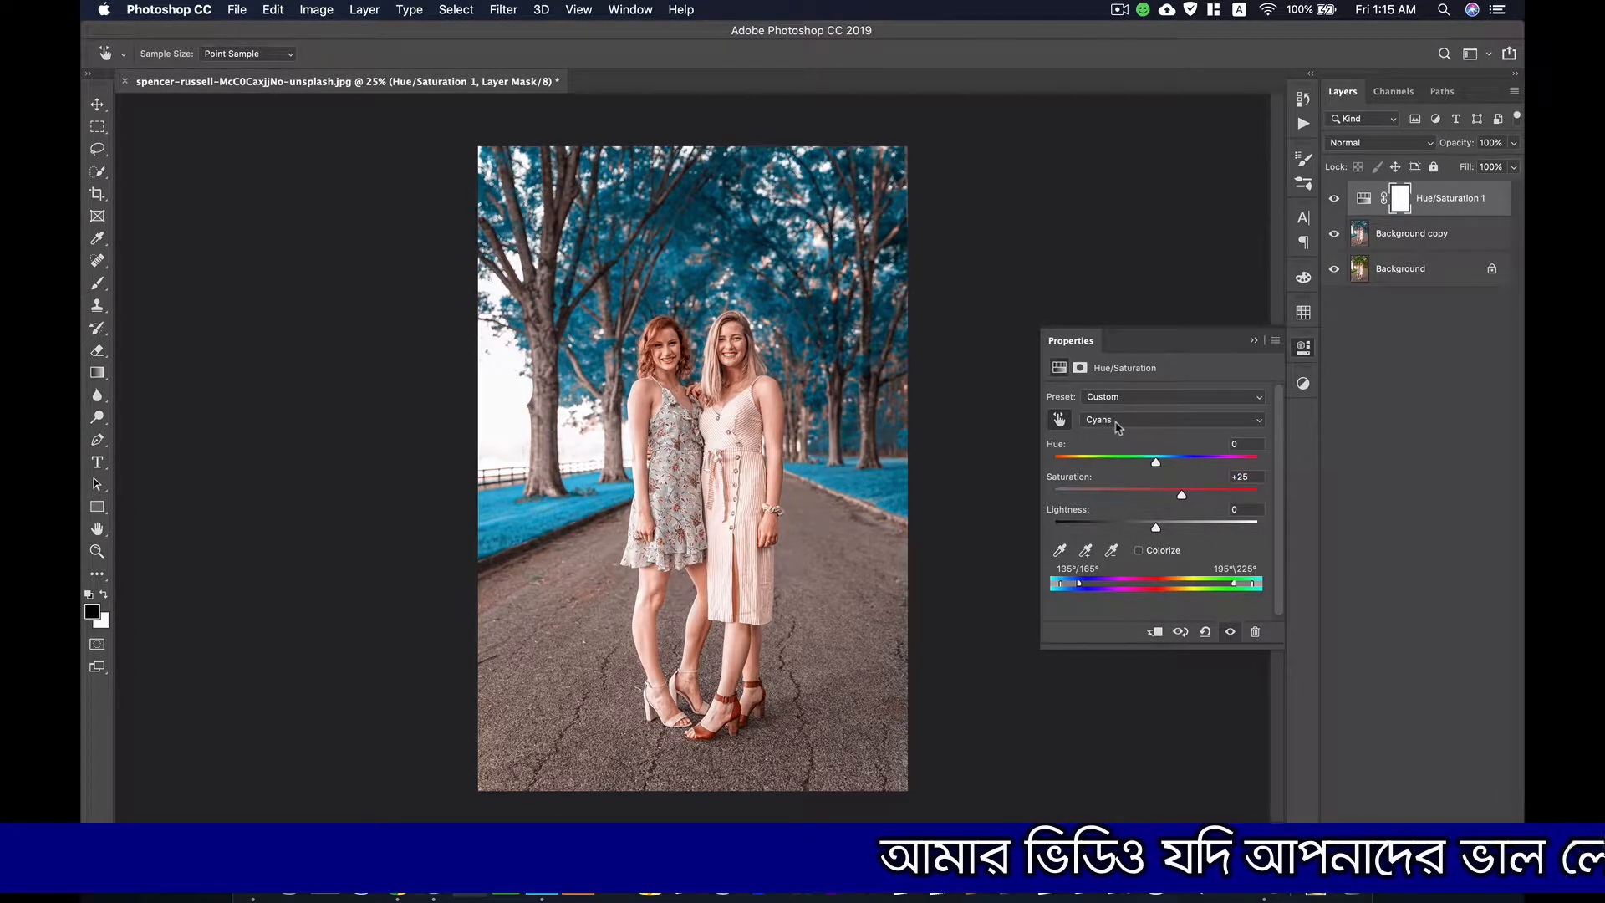
click(1253, 340)
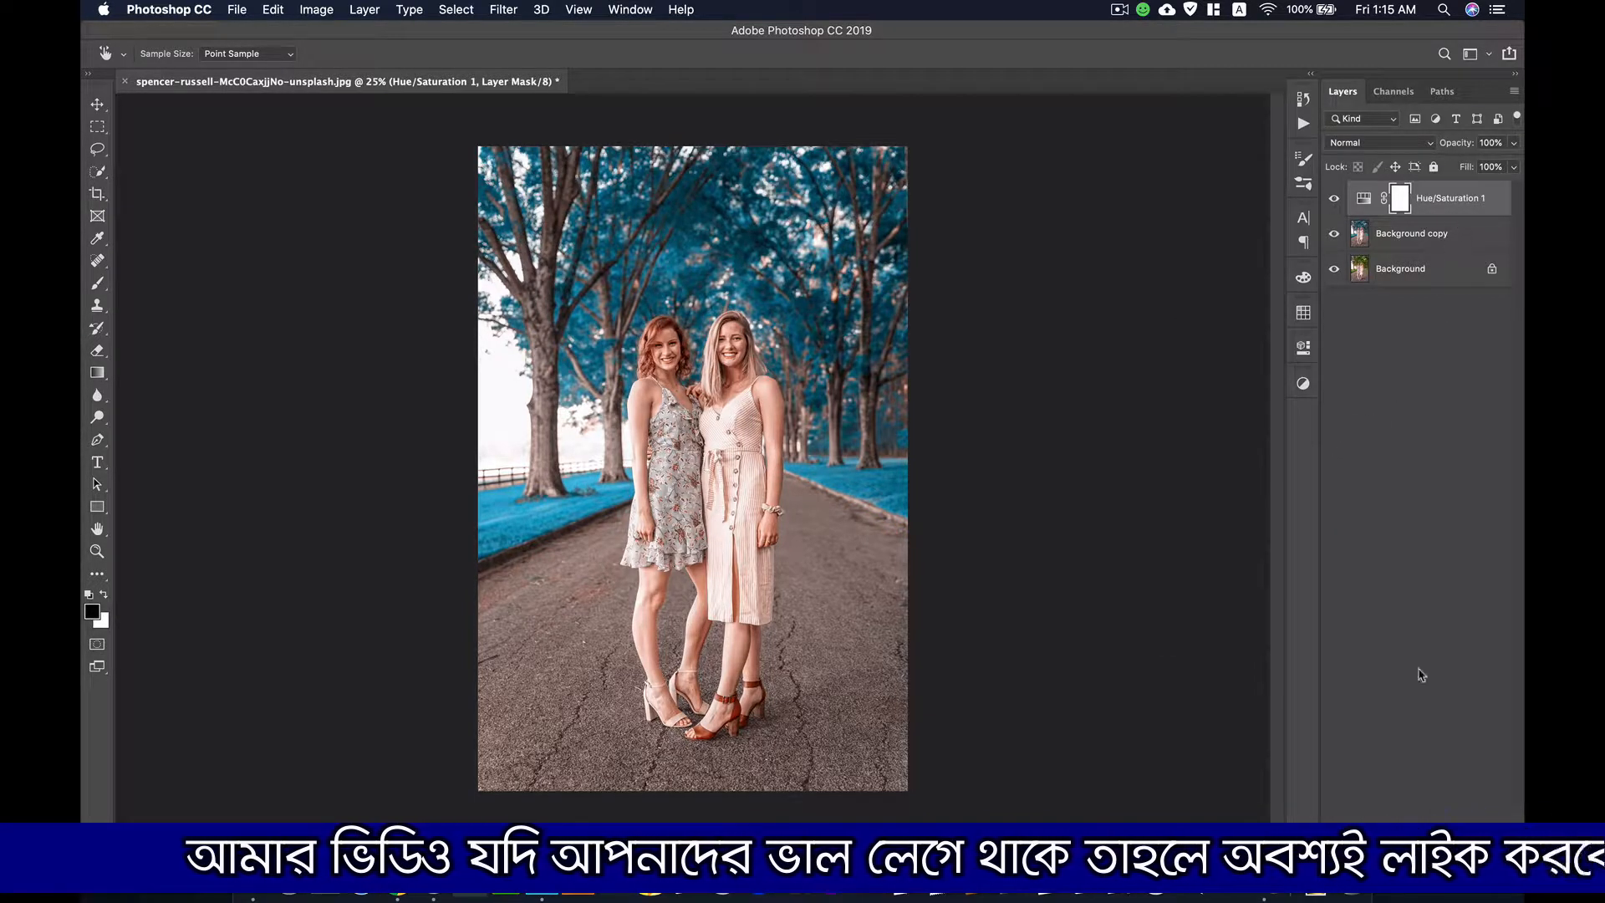
Add a Selective Color adjustment layer and set the Cyans to Cyan +40, Yellow +71 and Black -4%
click(1430, 831)
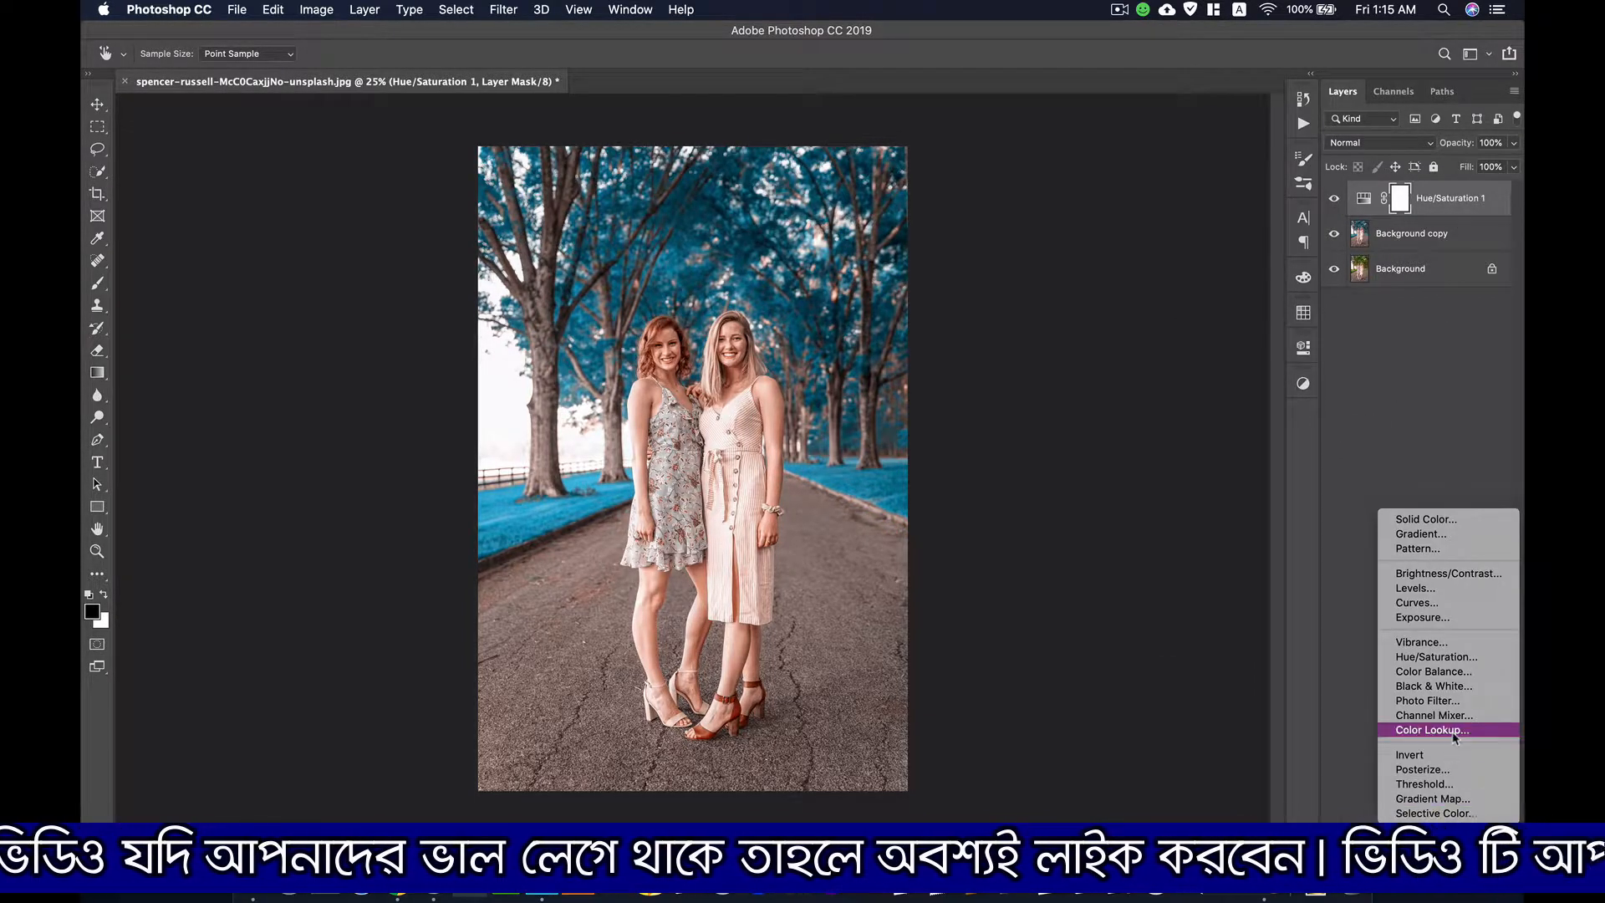
click(1436, 813)
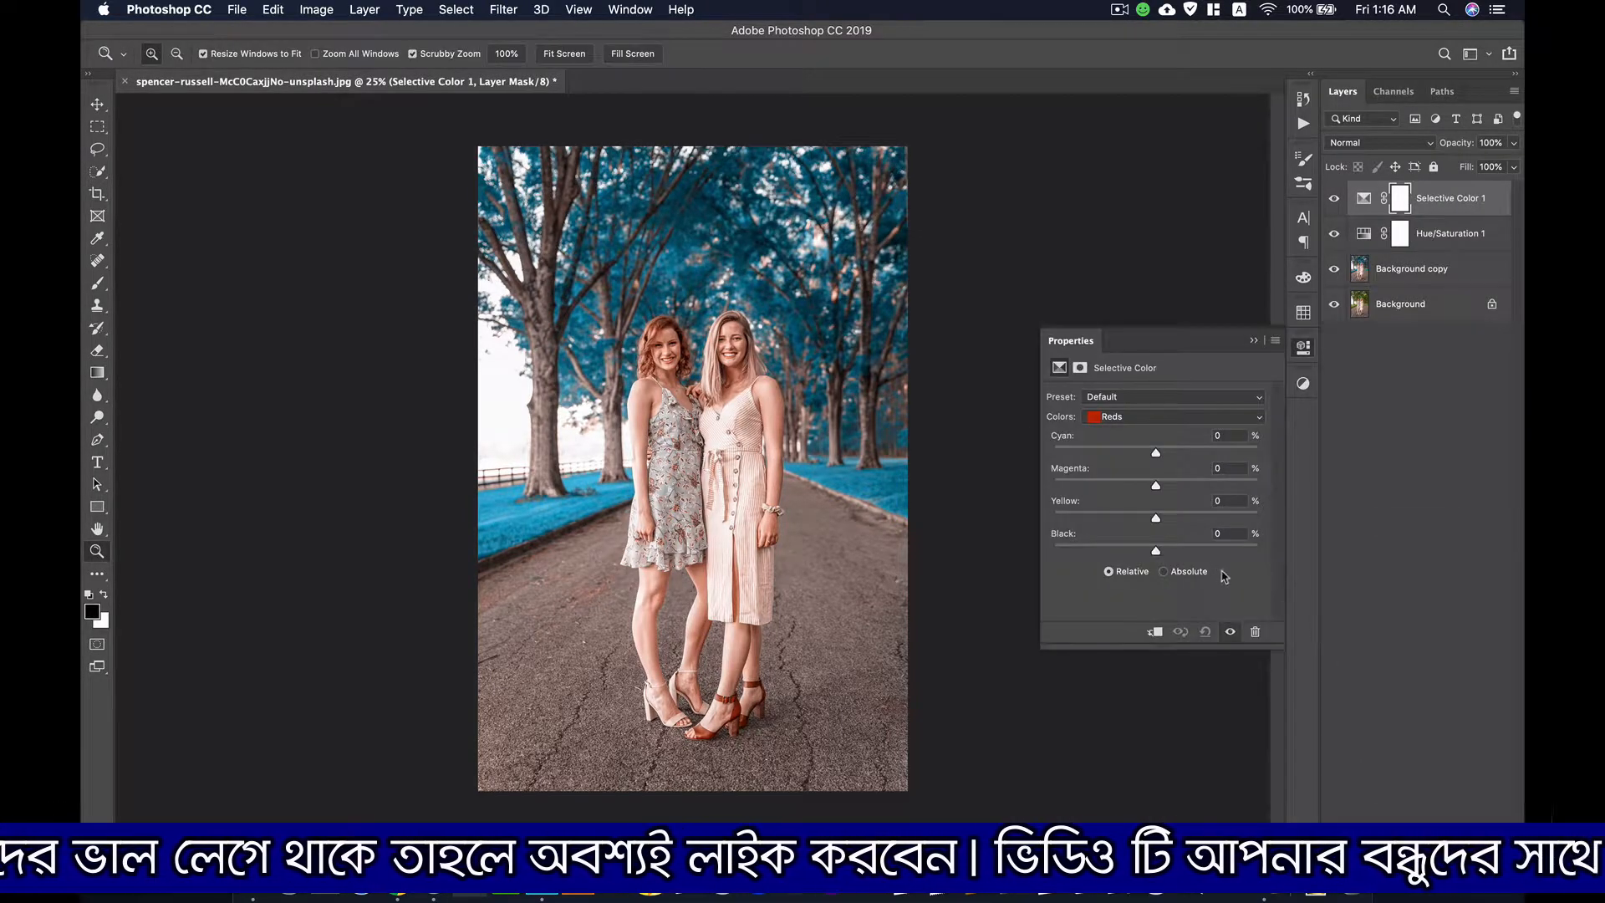
click(1118, 416)
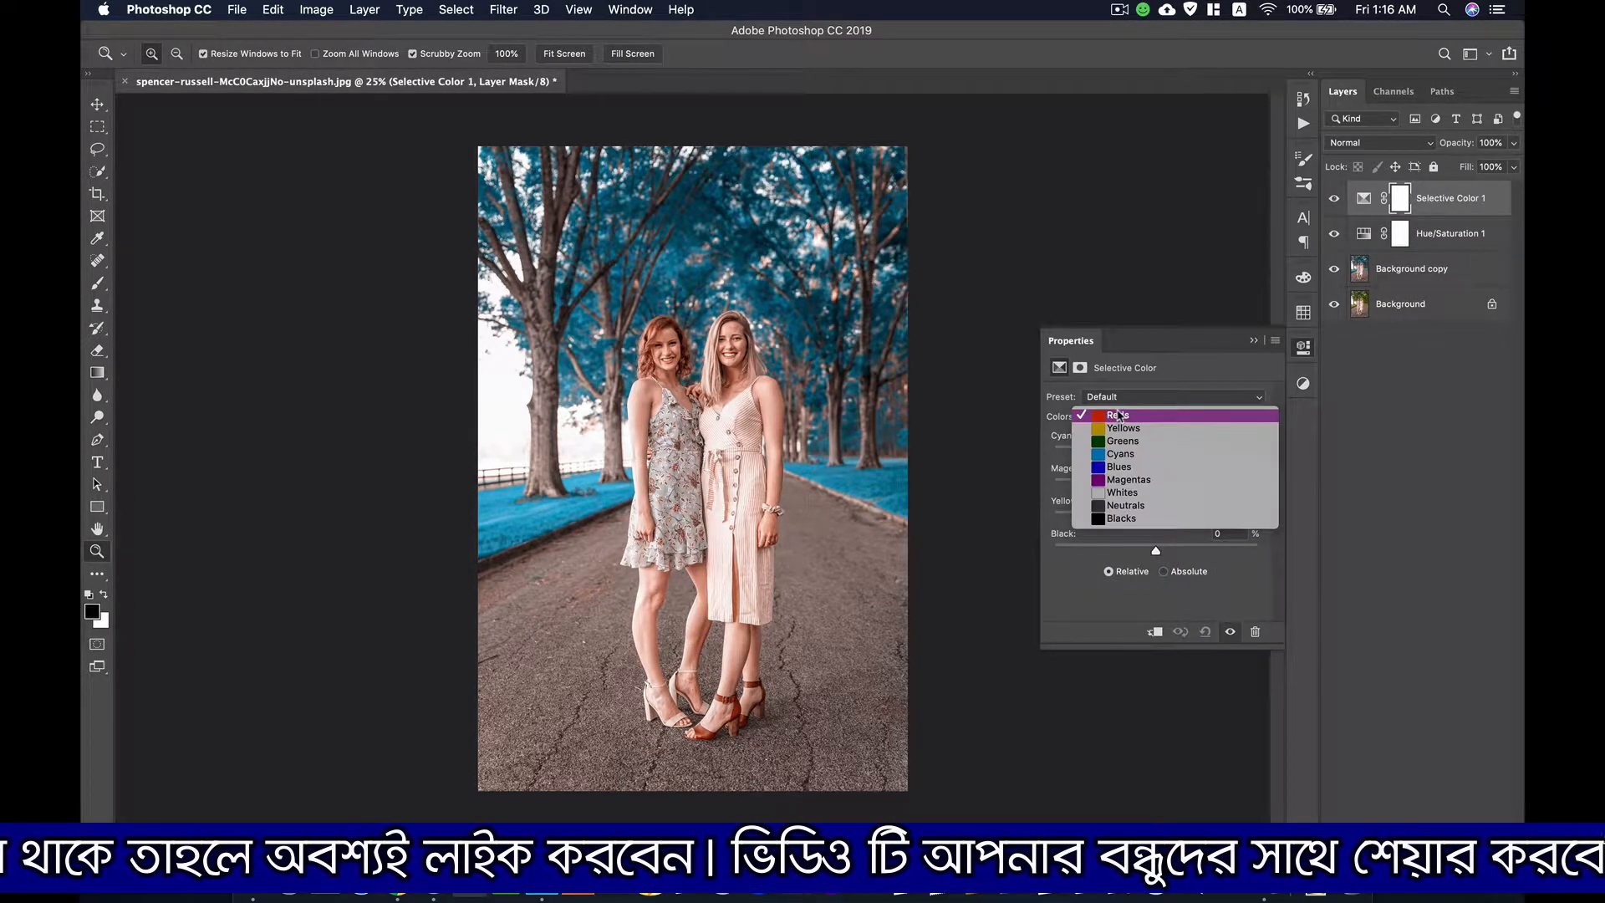
click(1124, 460)
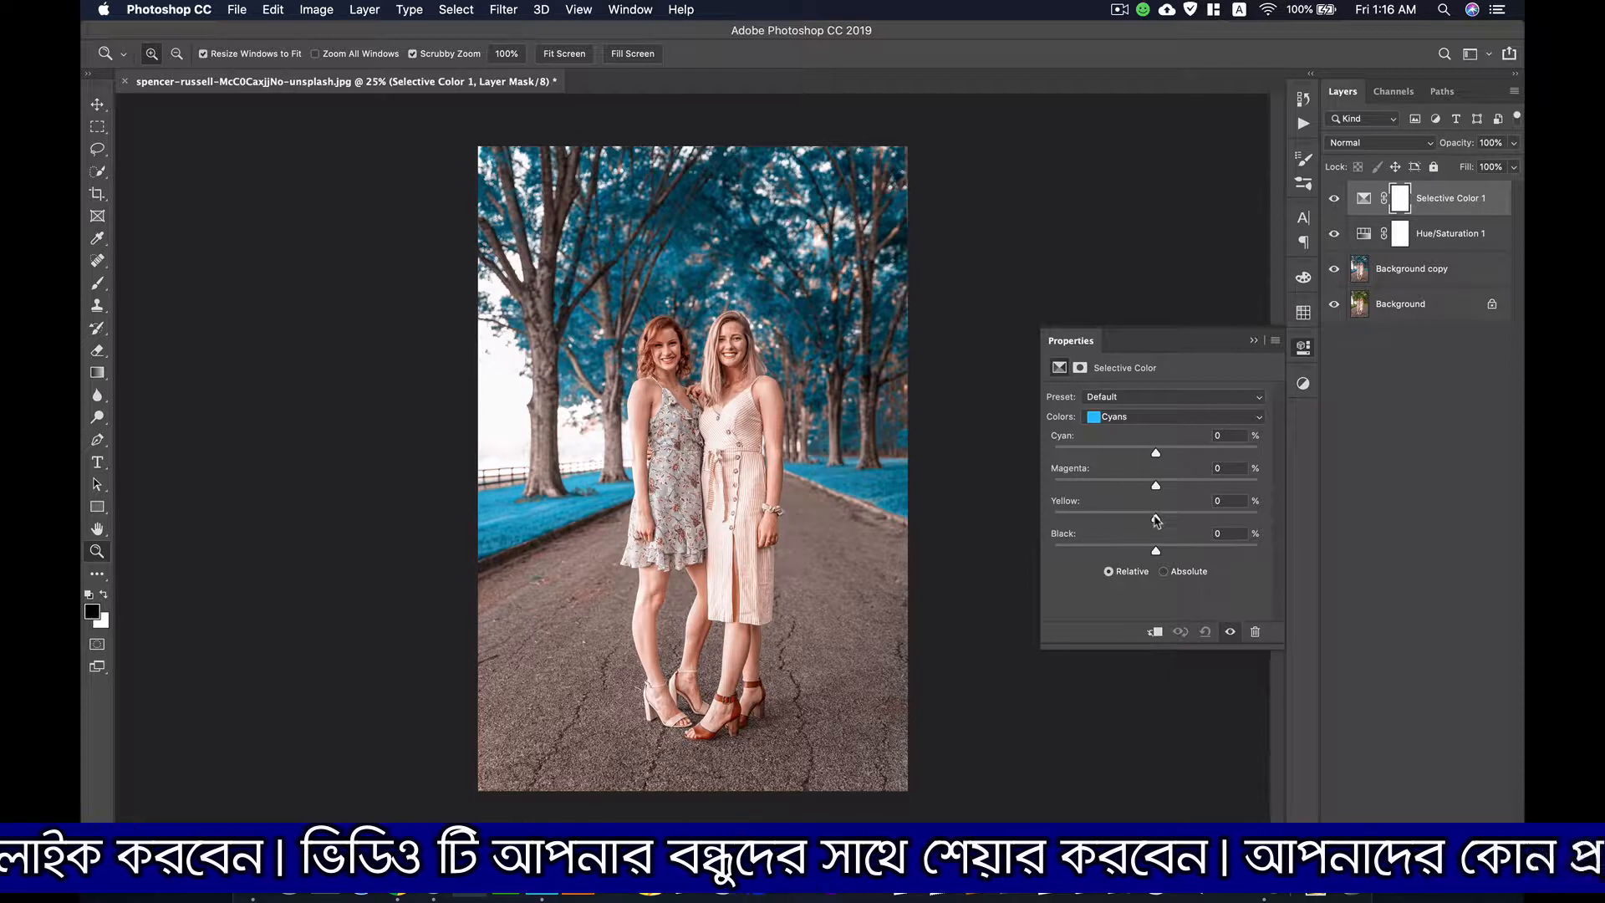
drag(1156, 520, 1202, 447)
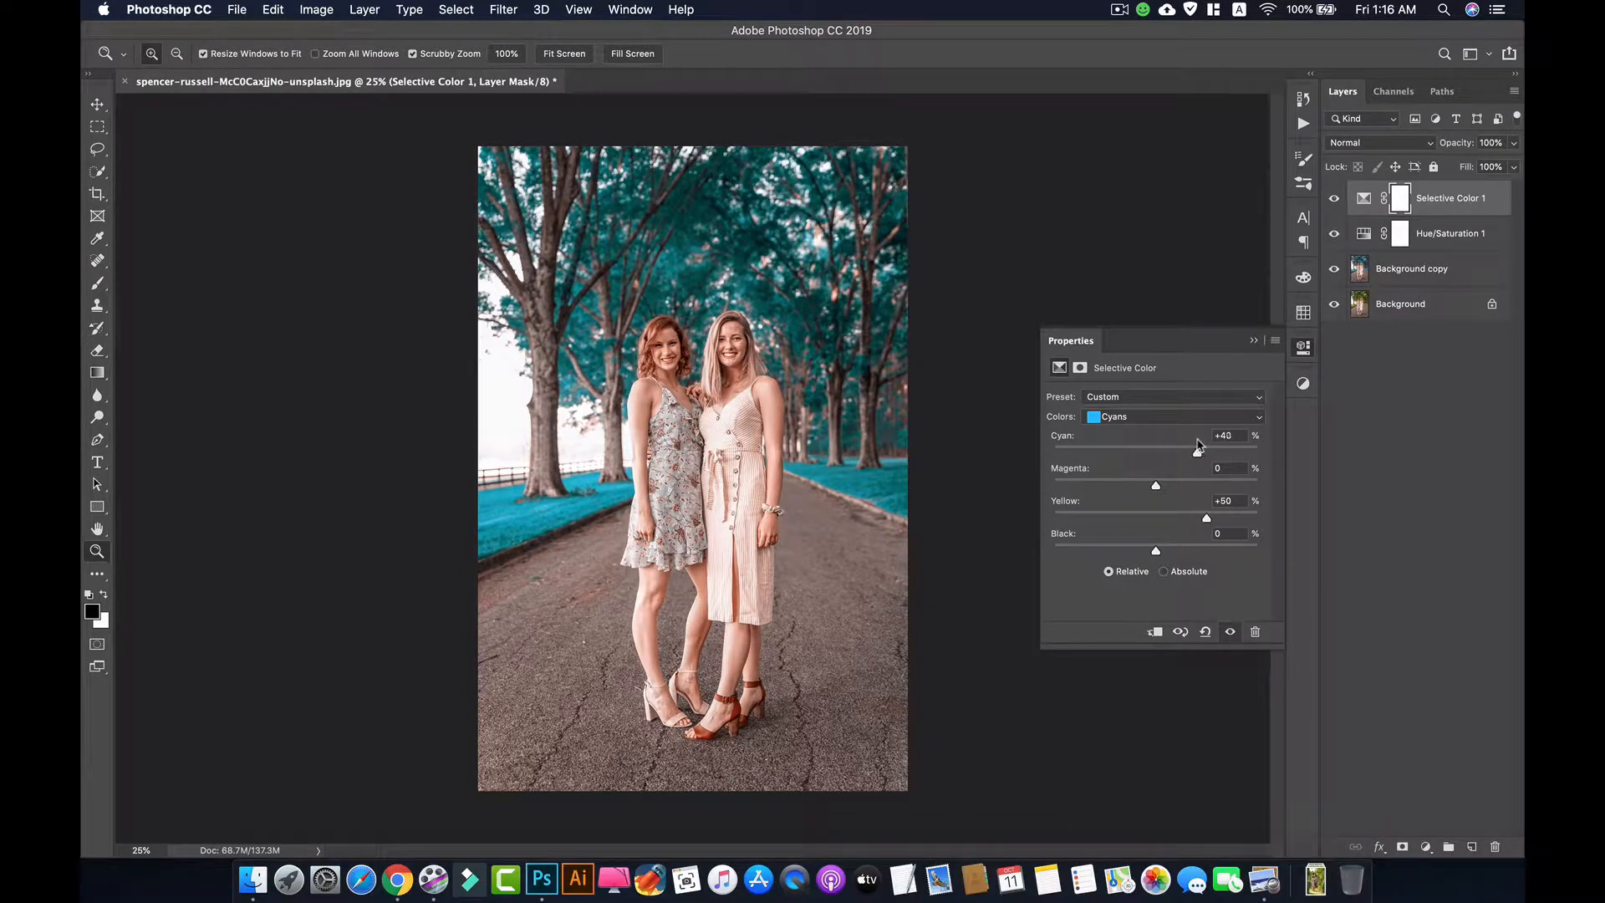
drag(1157, 551, 1230, 520)
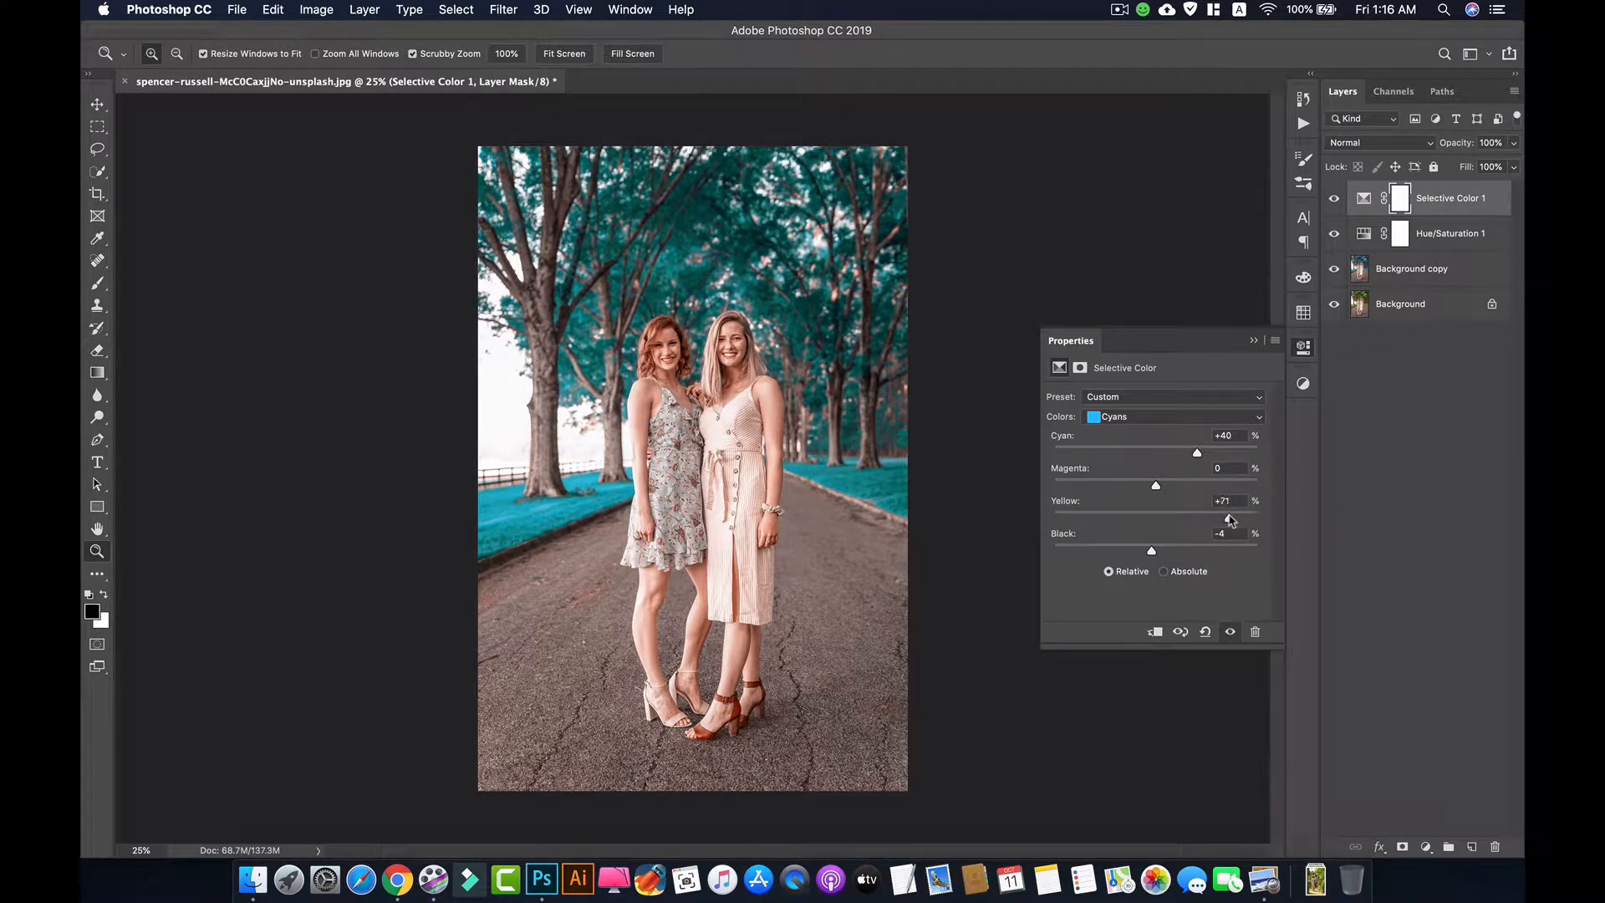
Set the Selective Color Yellows to Cyan -81, Magenta -27, Yellow -67 and Black -60%
click(1146, 417)
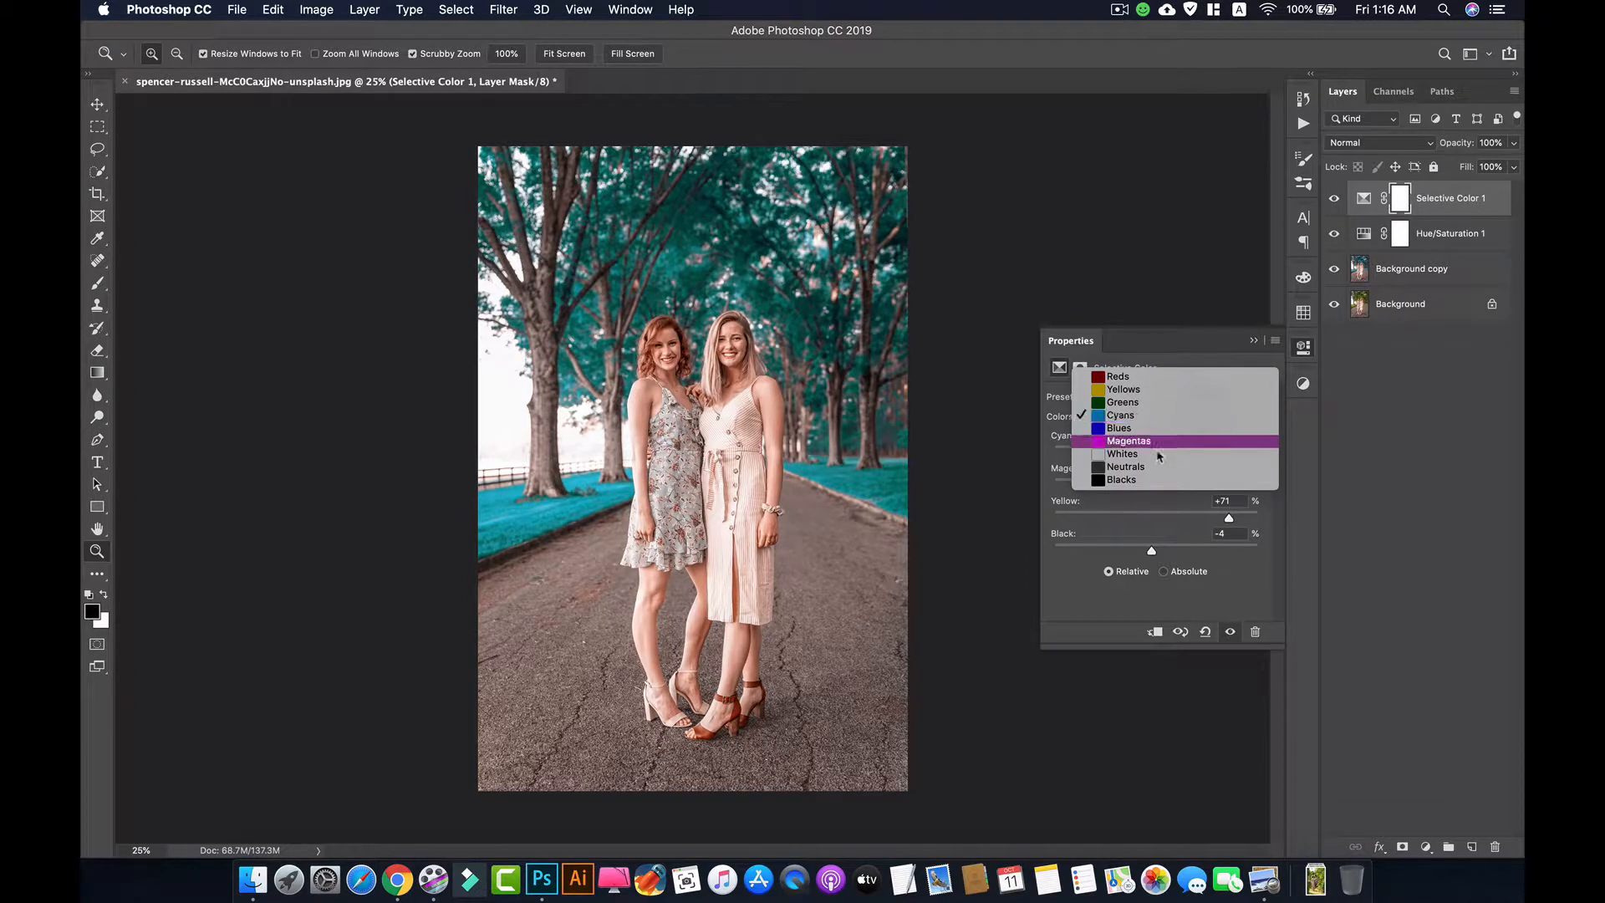
click(1143, 389)
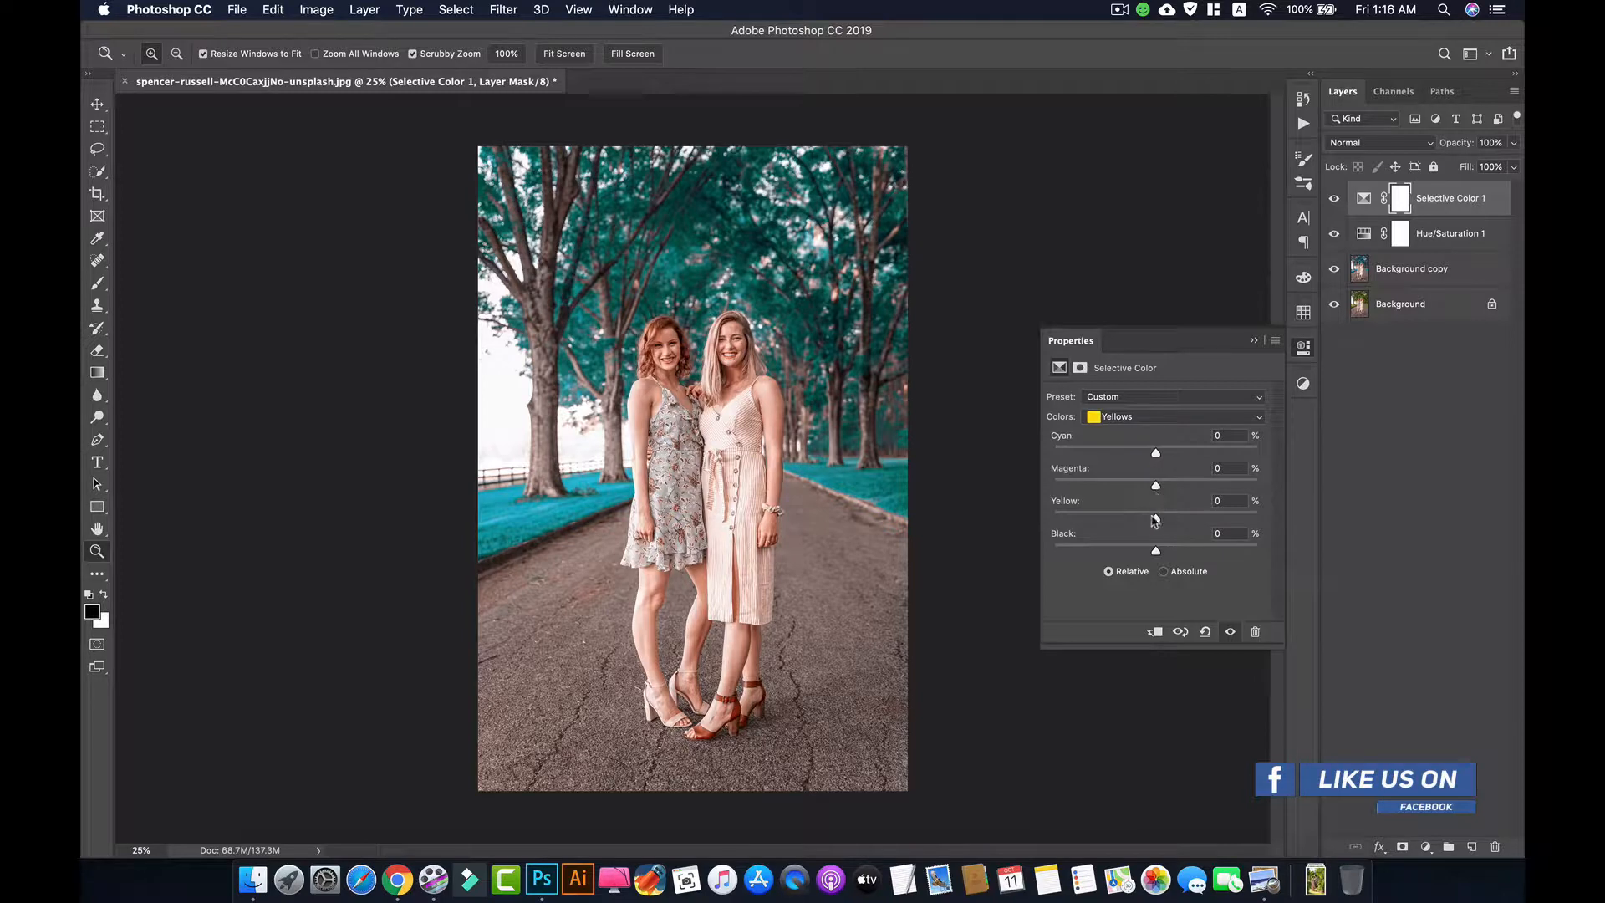
drag(1155, 518, 1089, 548)
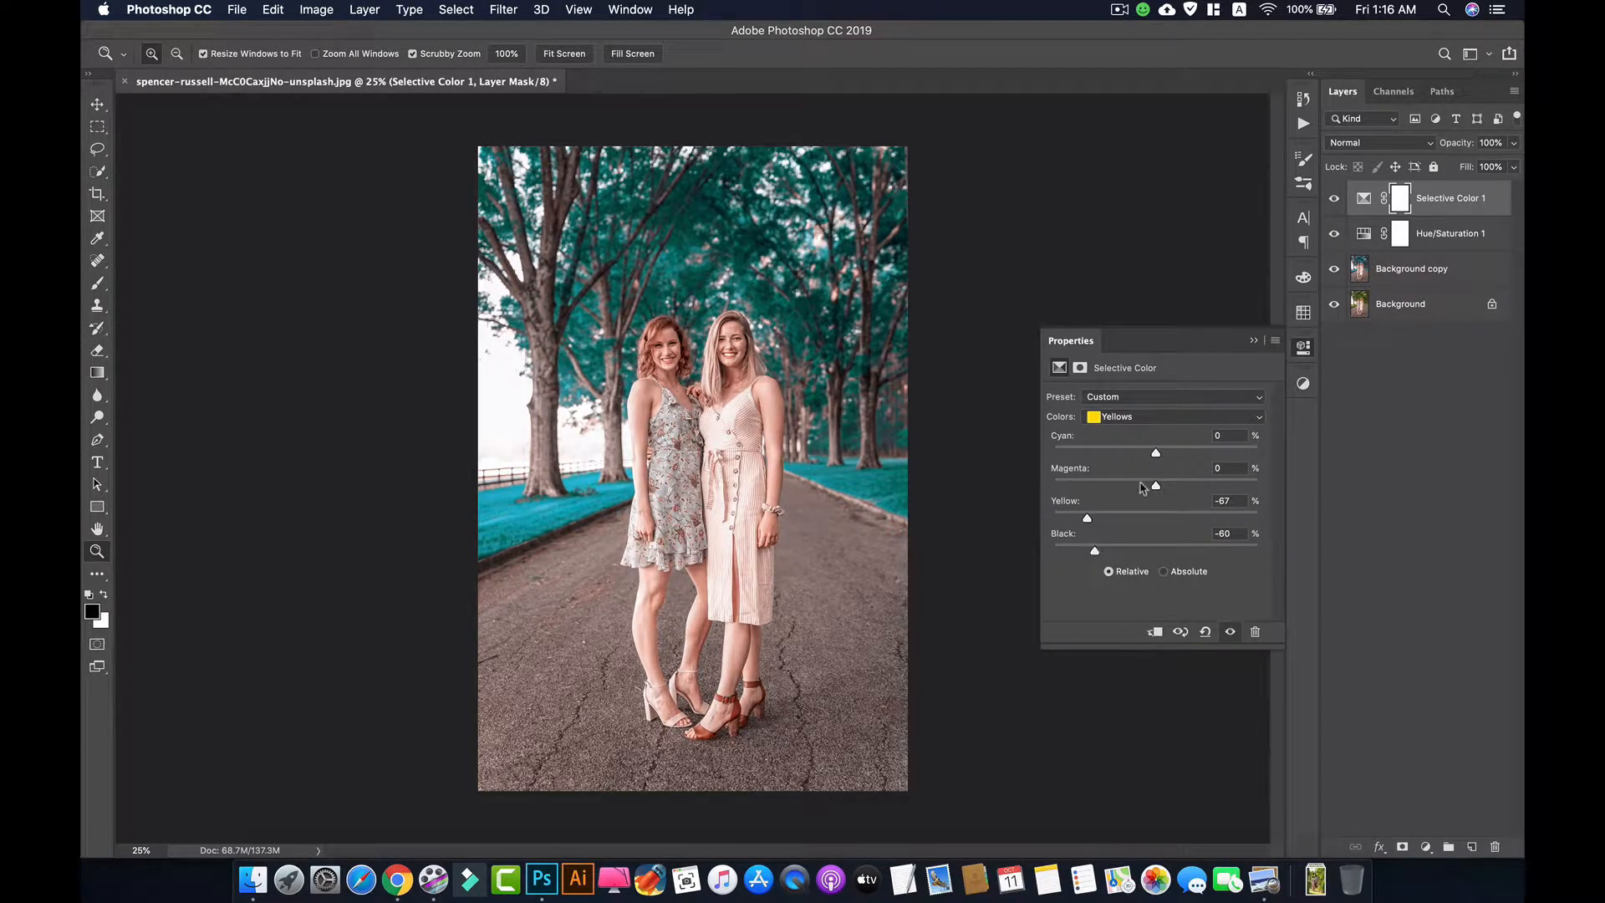
drag(1157, 489, 1187, 450)
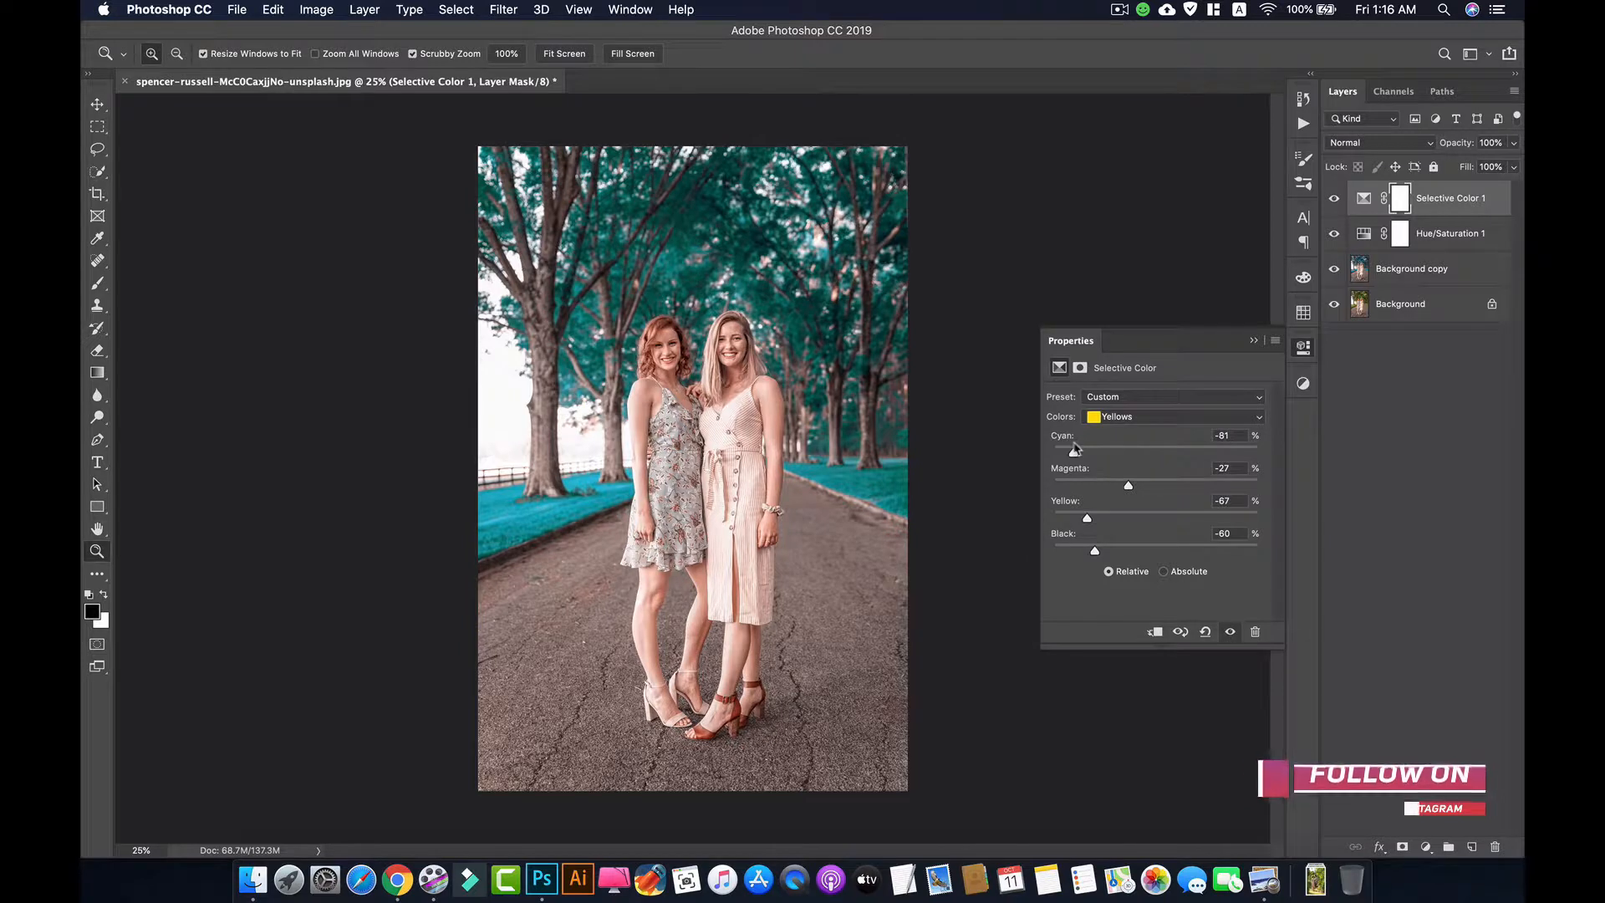
Set the Selective Color Reds to Cyan -21, Magenta -11, Yellow -29 and Black -26%
click(1174, 418)
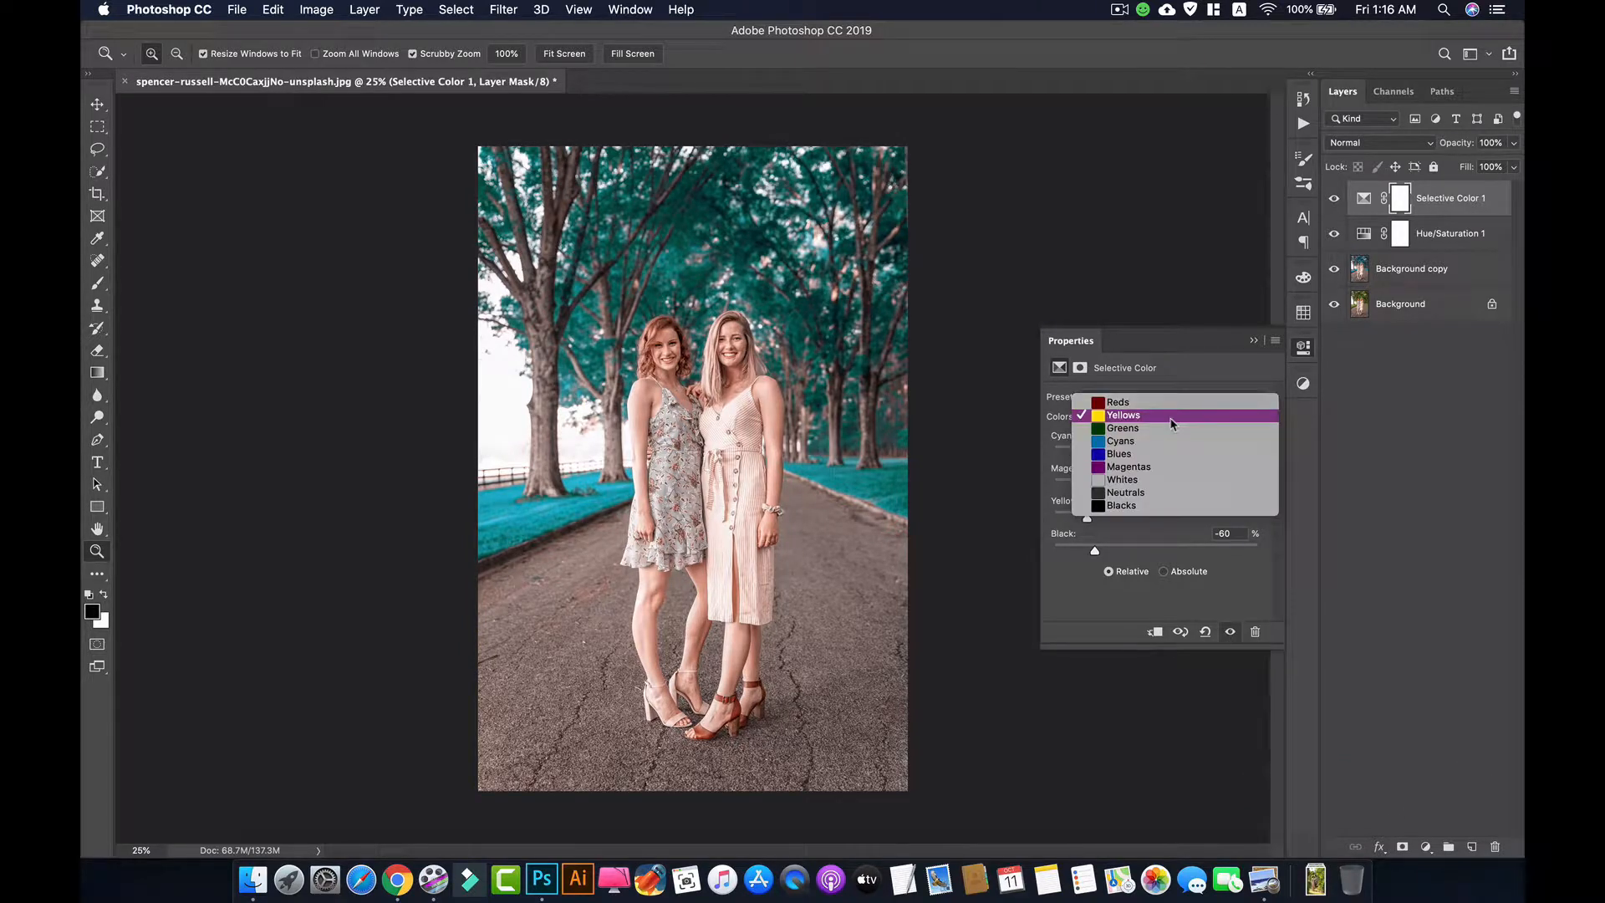
click(1151, 403)
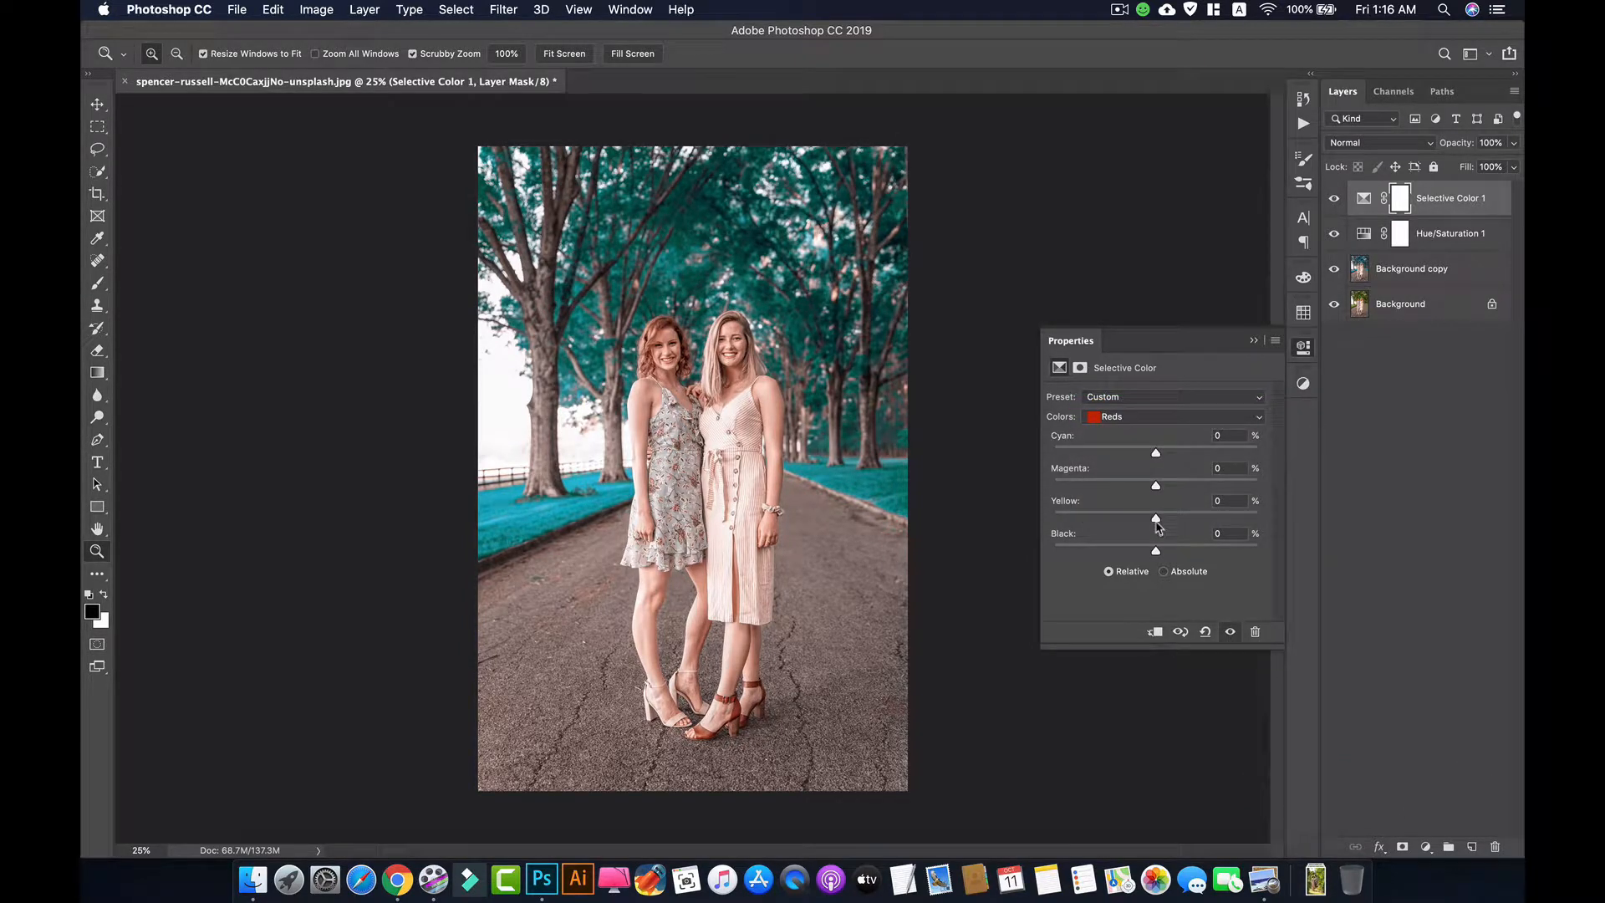
drag(1156, 521, 1129, 554)
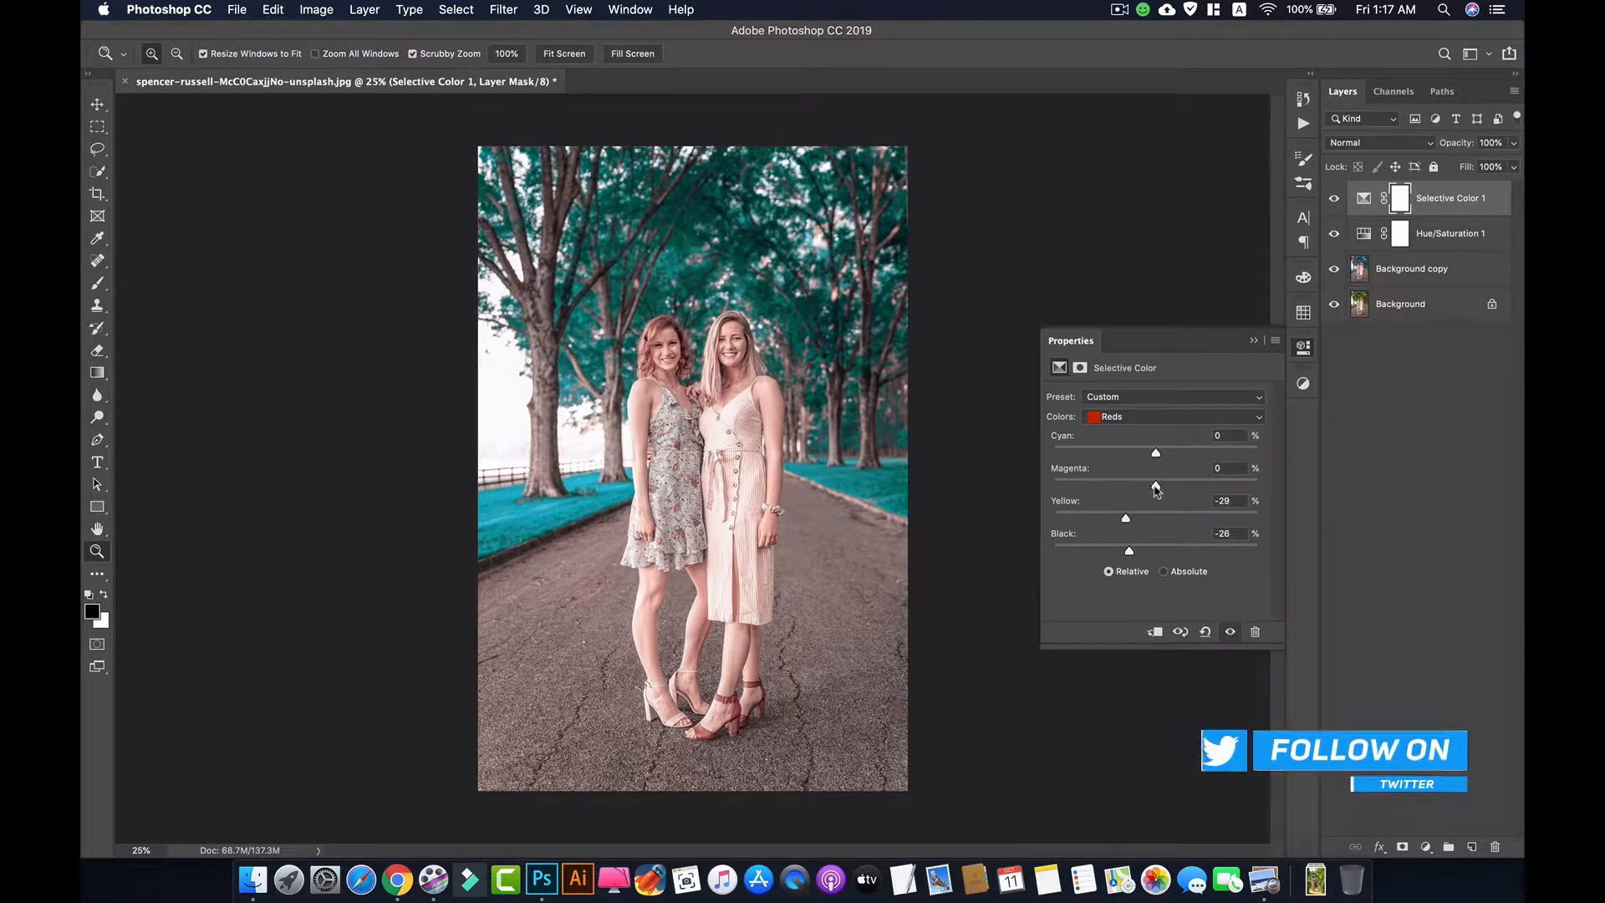
drag(1155, 485, 1127, 453)
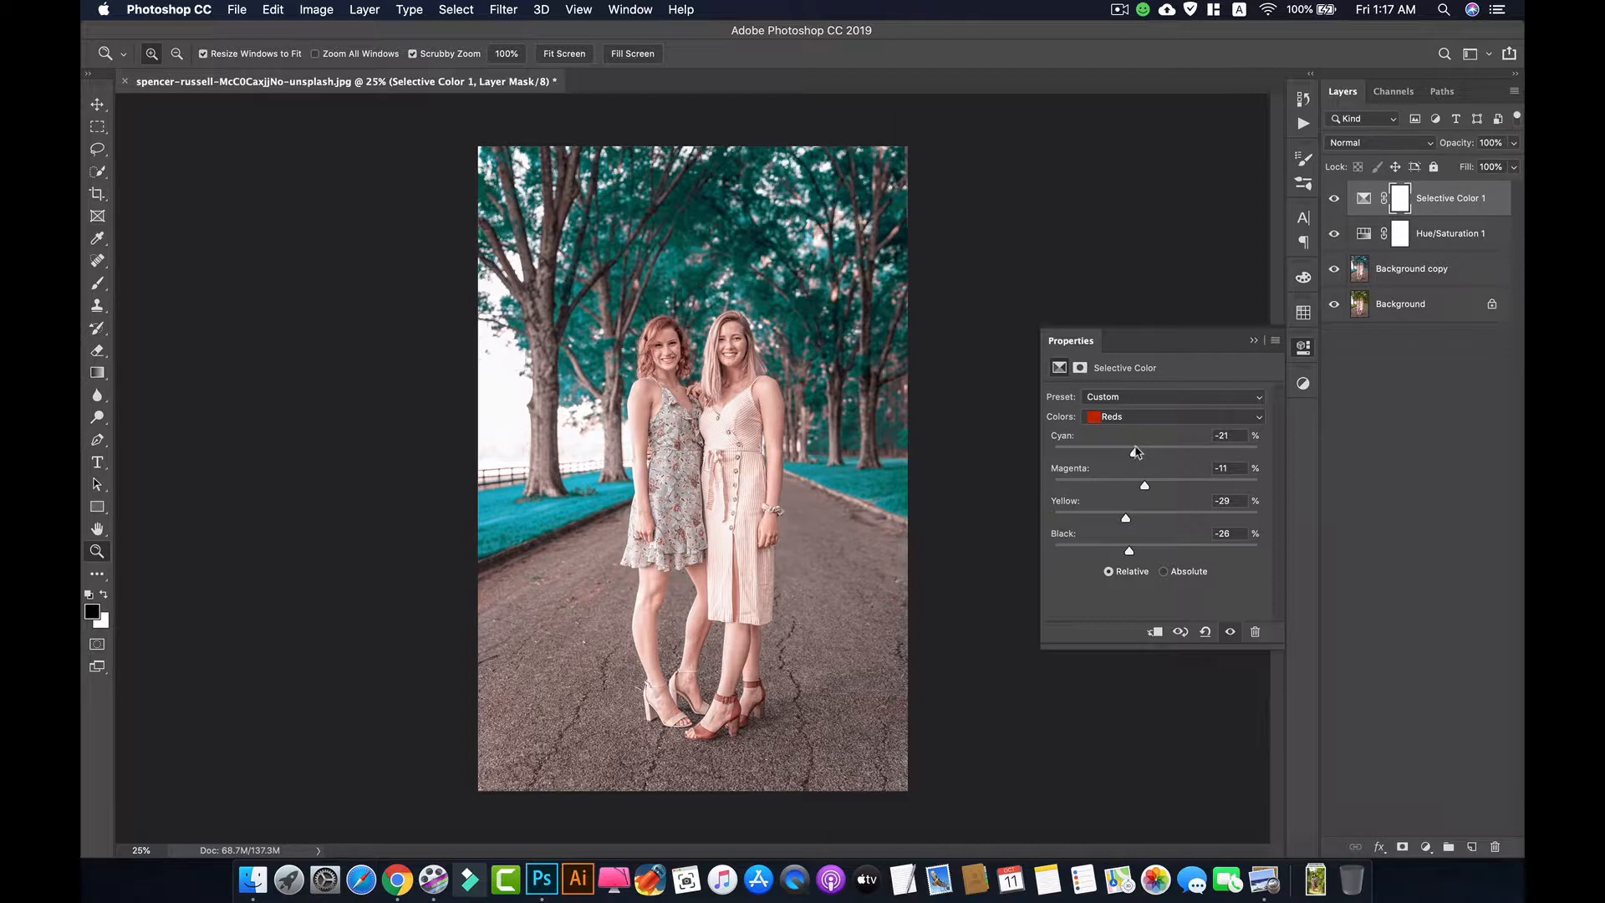
click(1252, 341)
Add a Color Balance adjustment layer and set the Midtones to Cyan-Red -19, Magenta-Green +1 and Yellow-Blue +5
click(1421, 846)
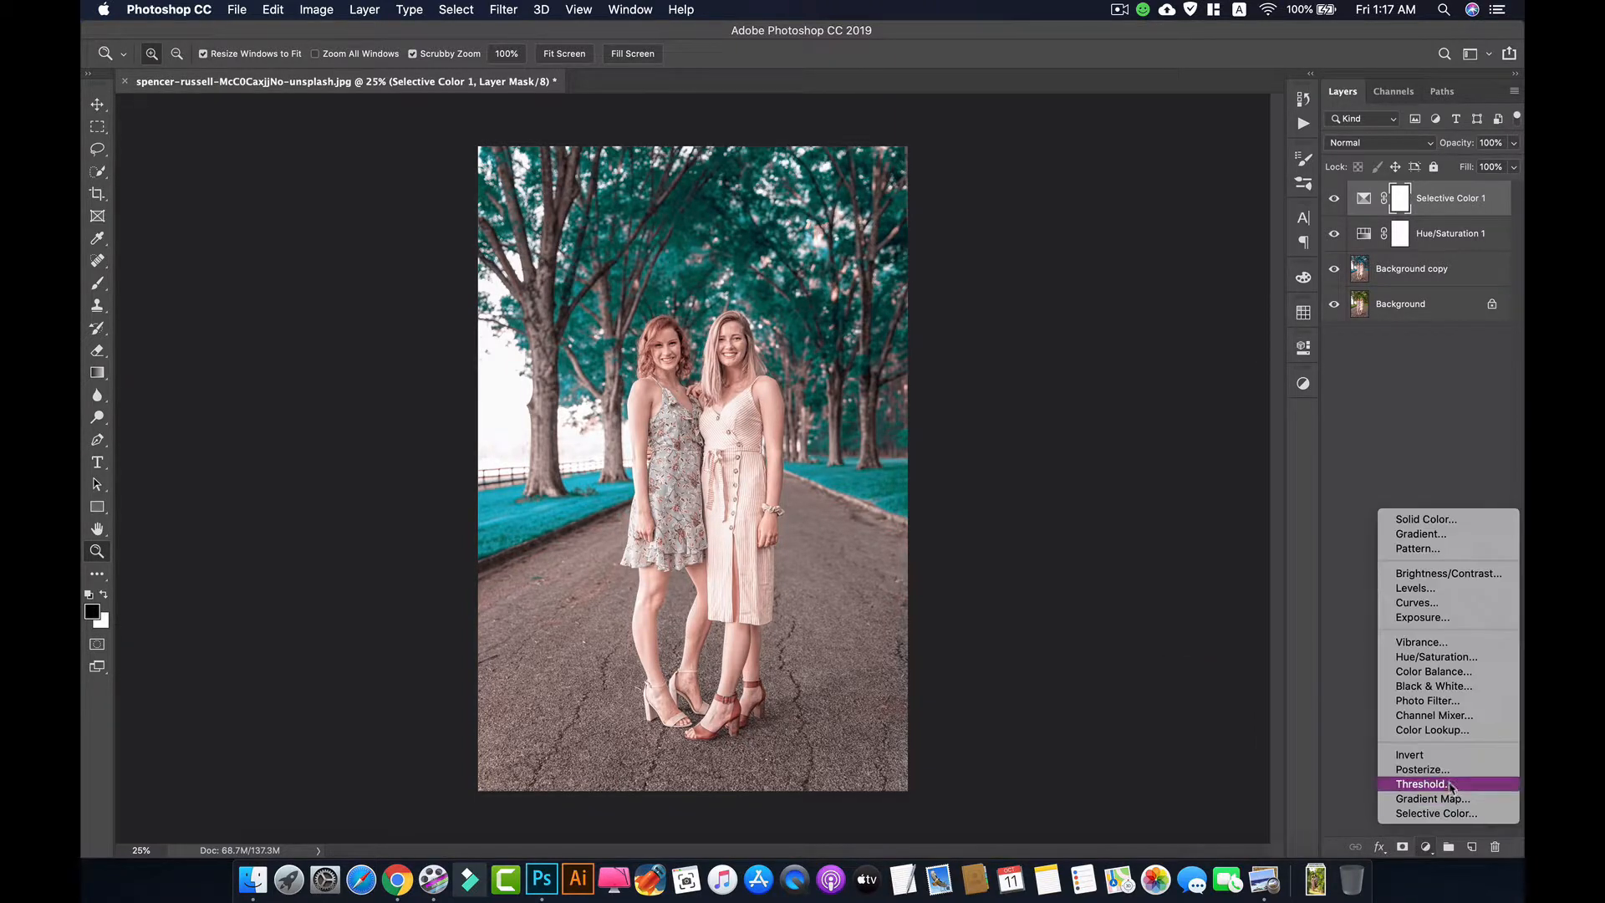
click(1467, 673)
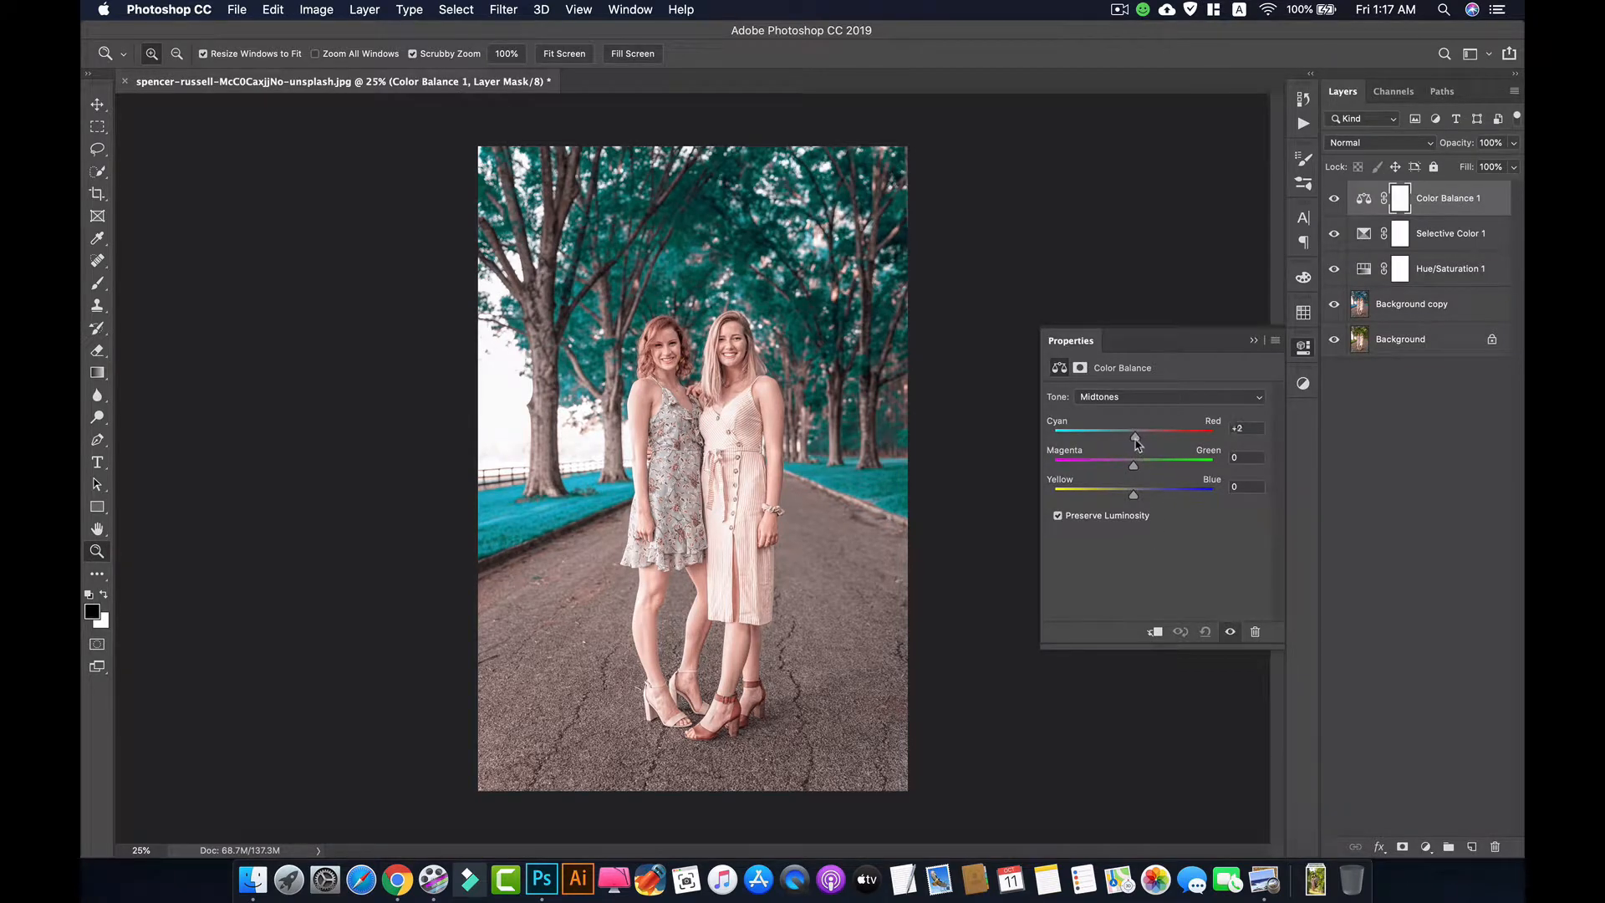
mouse_move(1137, 443)
mouse_down()
mouse_move(1108, 441)
mouse_move(1110, 470)
mouse_move(1131, 471)
mouse_up()
mouse_move(1133, 495)
mouse_down()
mouse_move(1163, 494)
mouse_move(1129, 498)
mouse_move(1145, 498)
mouse_up()
Set the Color Balance Shadows to -3 for Cyan-Red, Magenta-Green and Yellow-Blue
click(1129, 400)
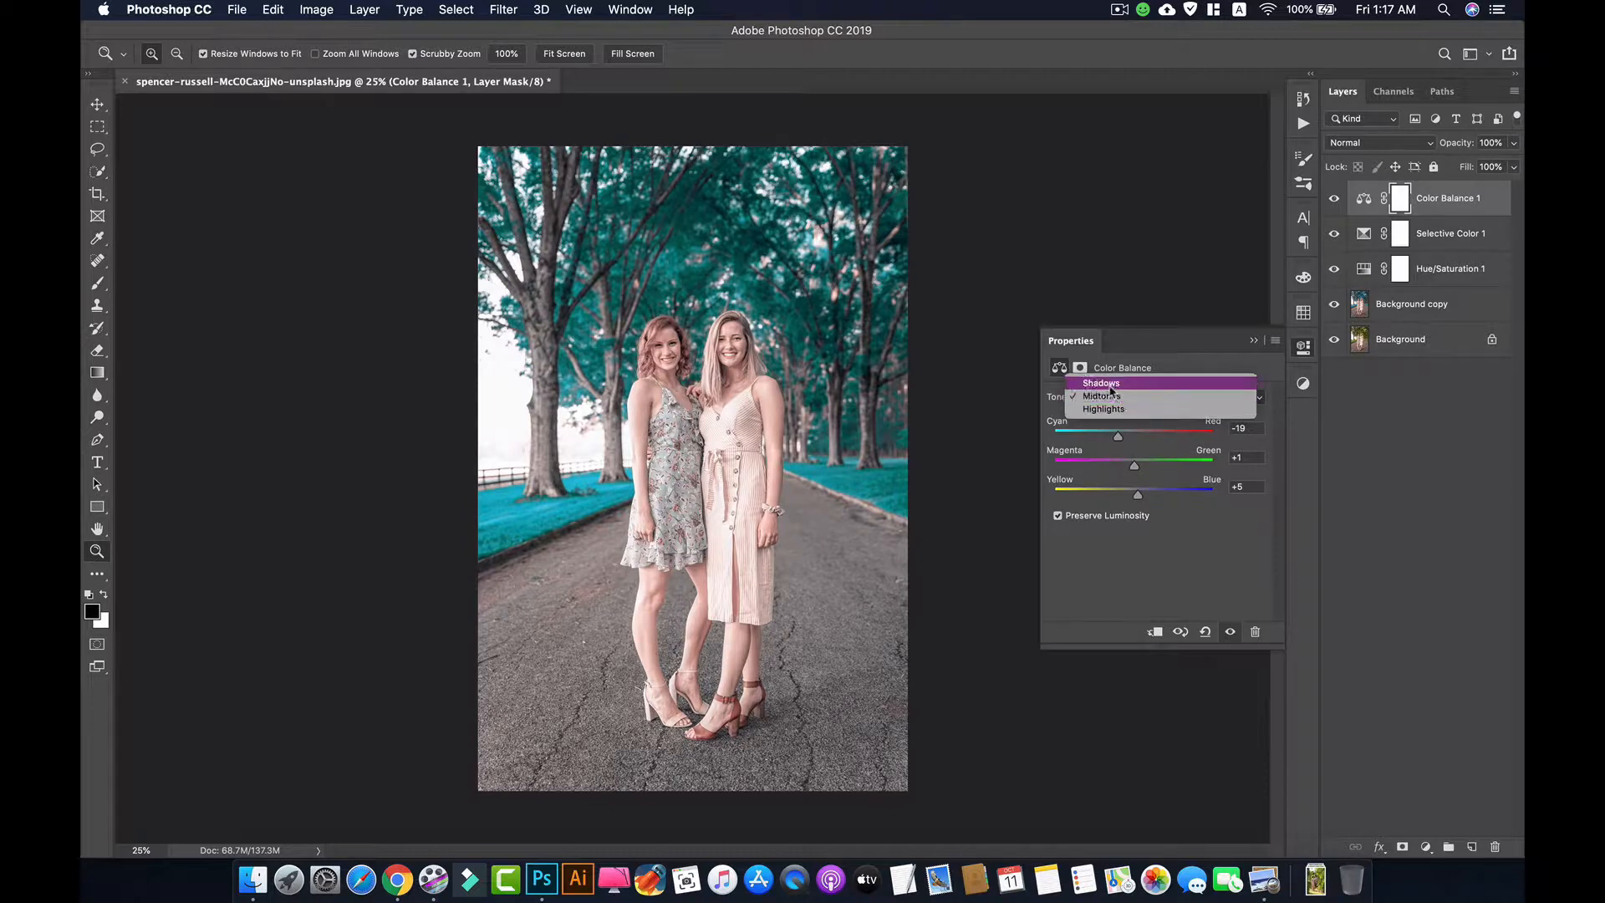
click(1110, 384)
mouse_move(1133, 438)
mouse_down()
mouse_move(1106, 440)
mouse_move(1149, 441)
mouse_move(1133, 441)
mouse_move(1154, 470)
mouse_move(1130, 469)
mouse_up()
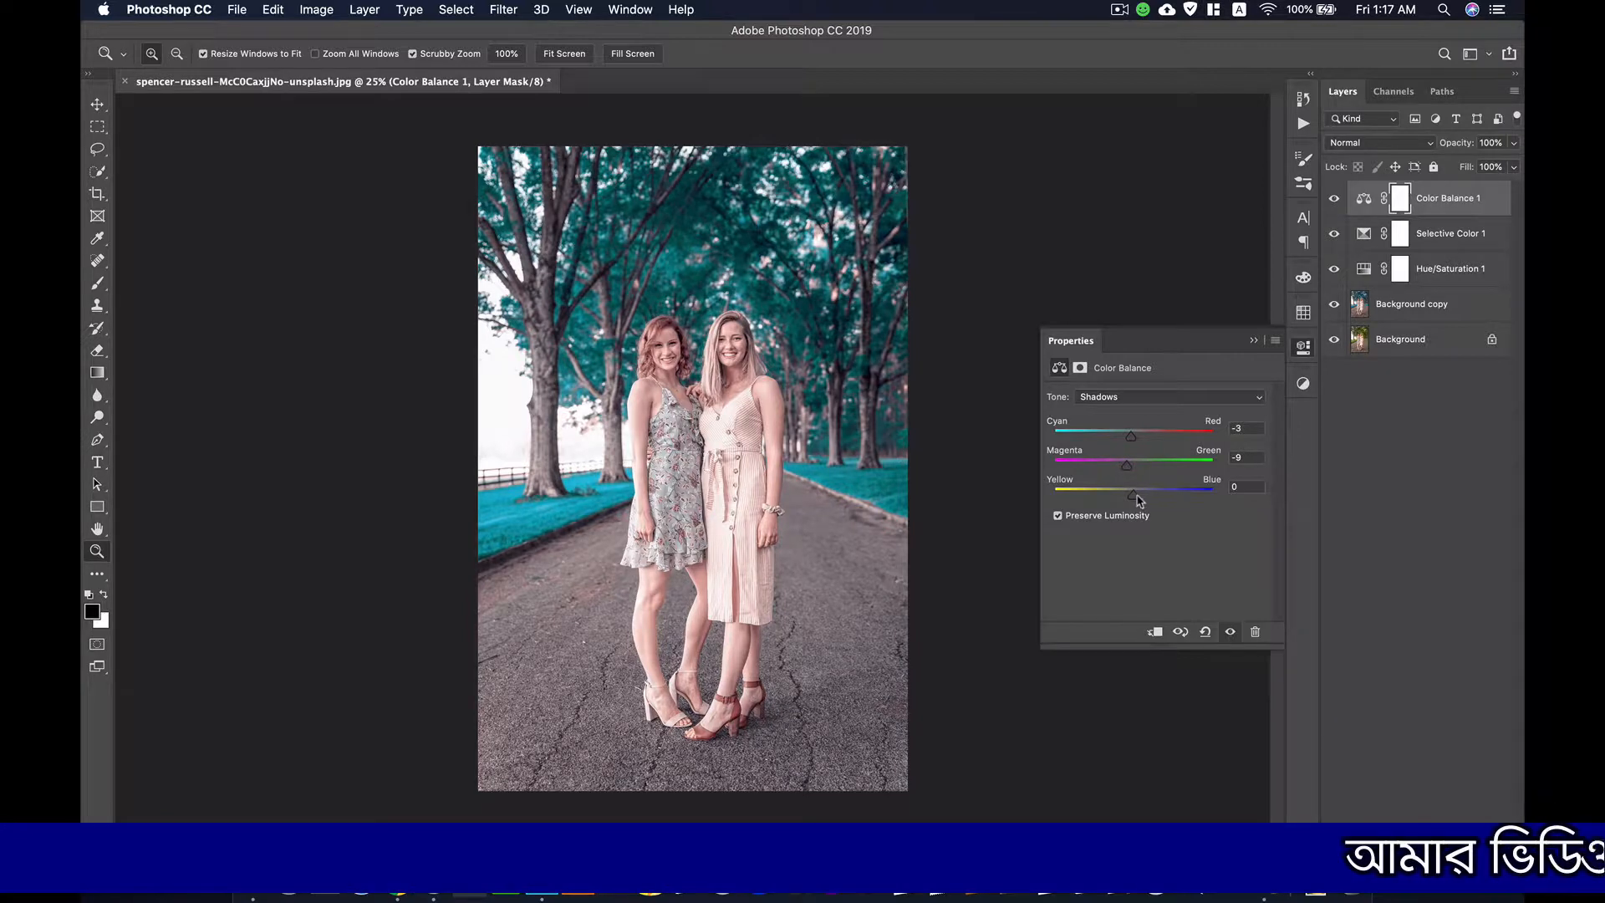
drag(1137, 500, 1124, 496)
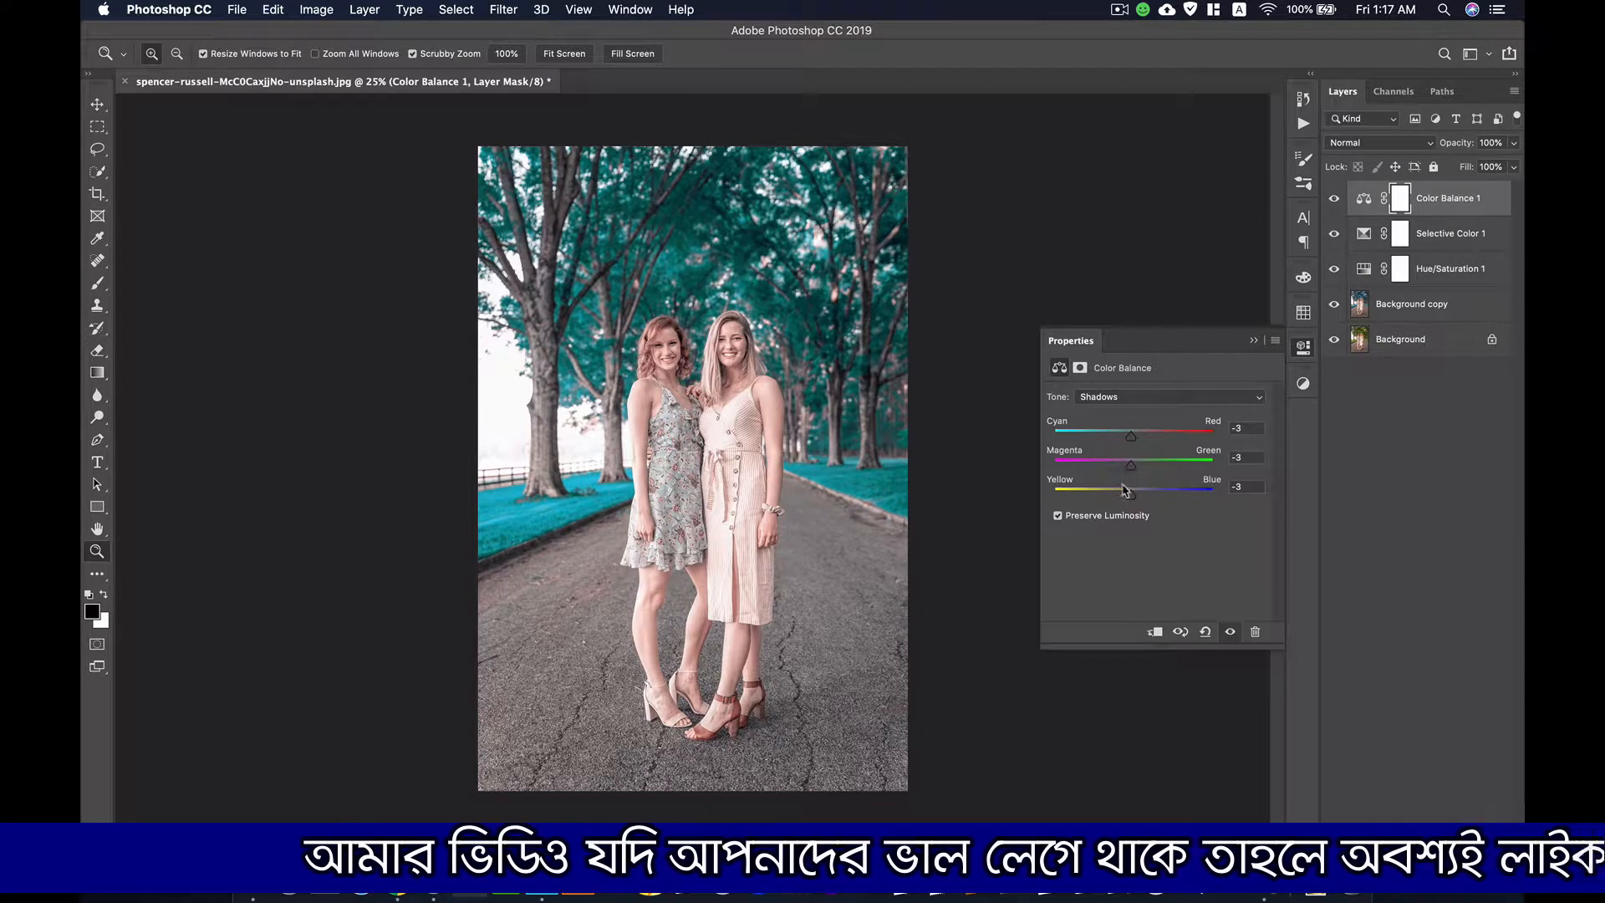
Set the Color Balance Highlights to Cyan-Red -13, Magenta-Green -6 and Yellow-Blue +11, and check the layer's effect
click(1141, 398)
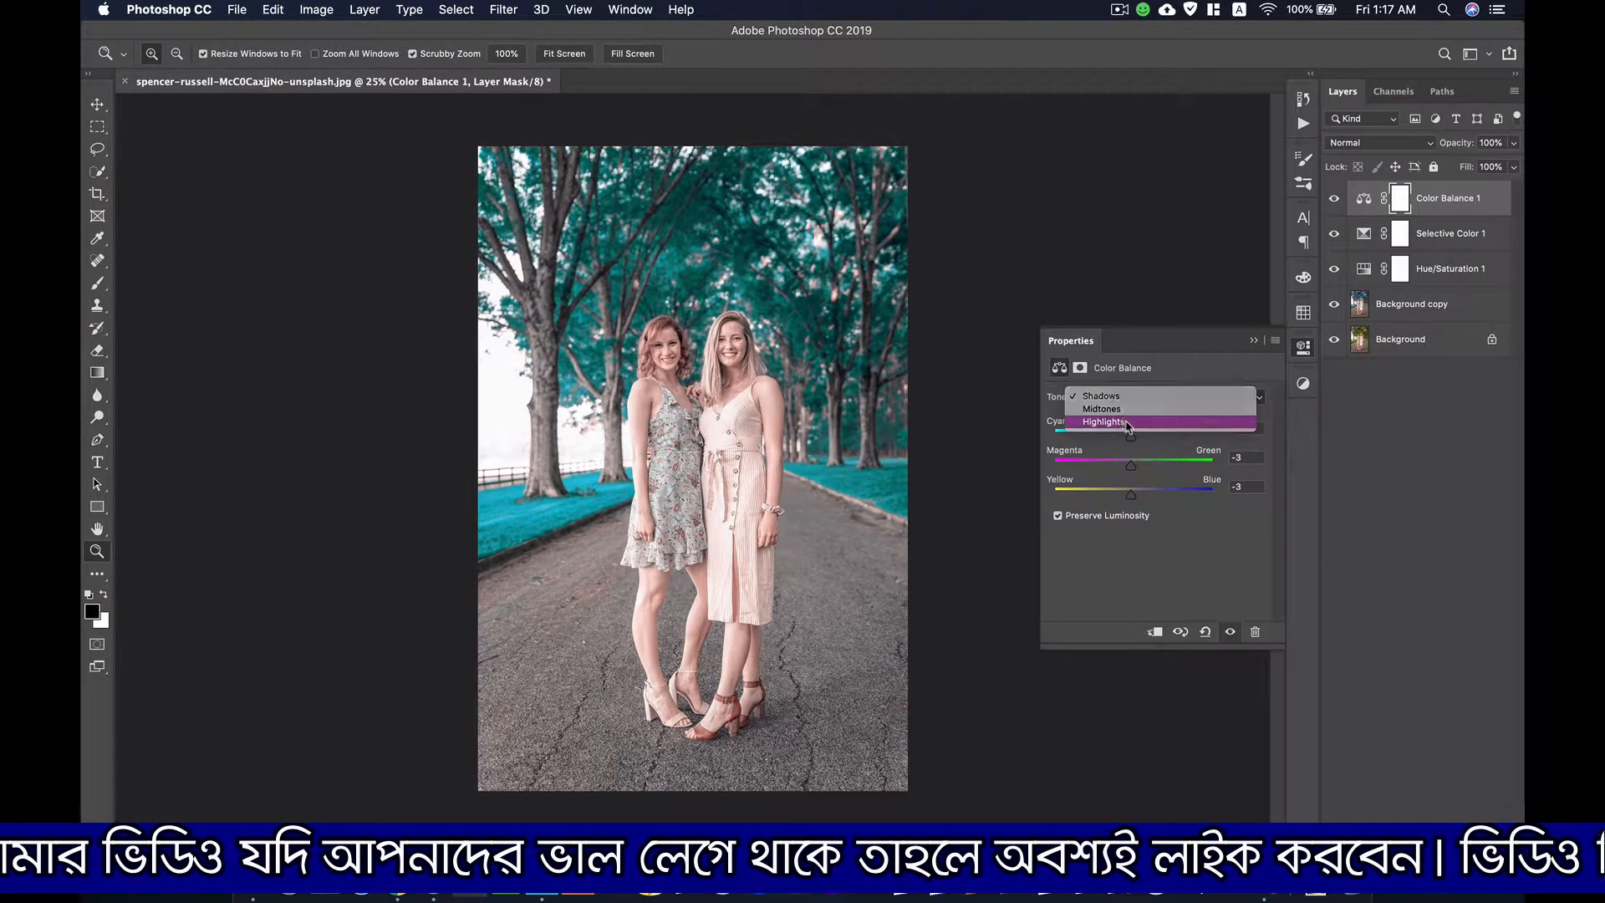
click(1128, 431)
mouse_move(1136, 441)
mouse_down()
mouse_move(1120, 439)
mouse_move(1138, 495)
mouse_move(1155, 494)
mouse_move(1124, 471)
mouse_move(1140, 470)
mouse_up()
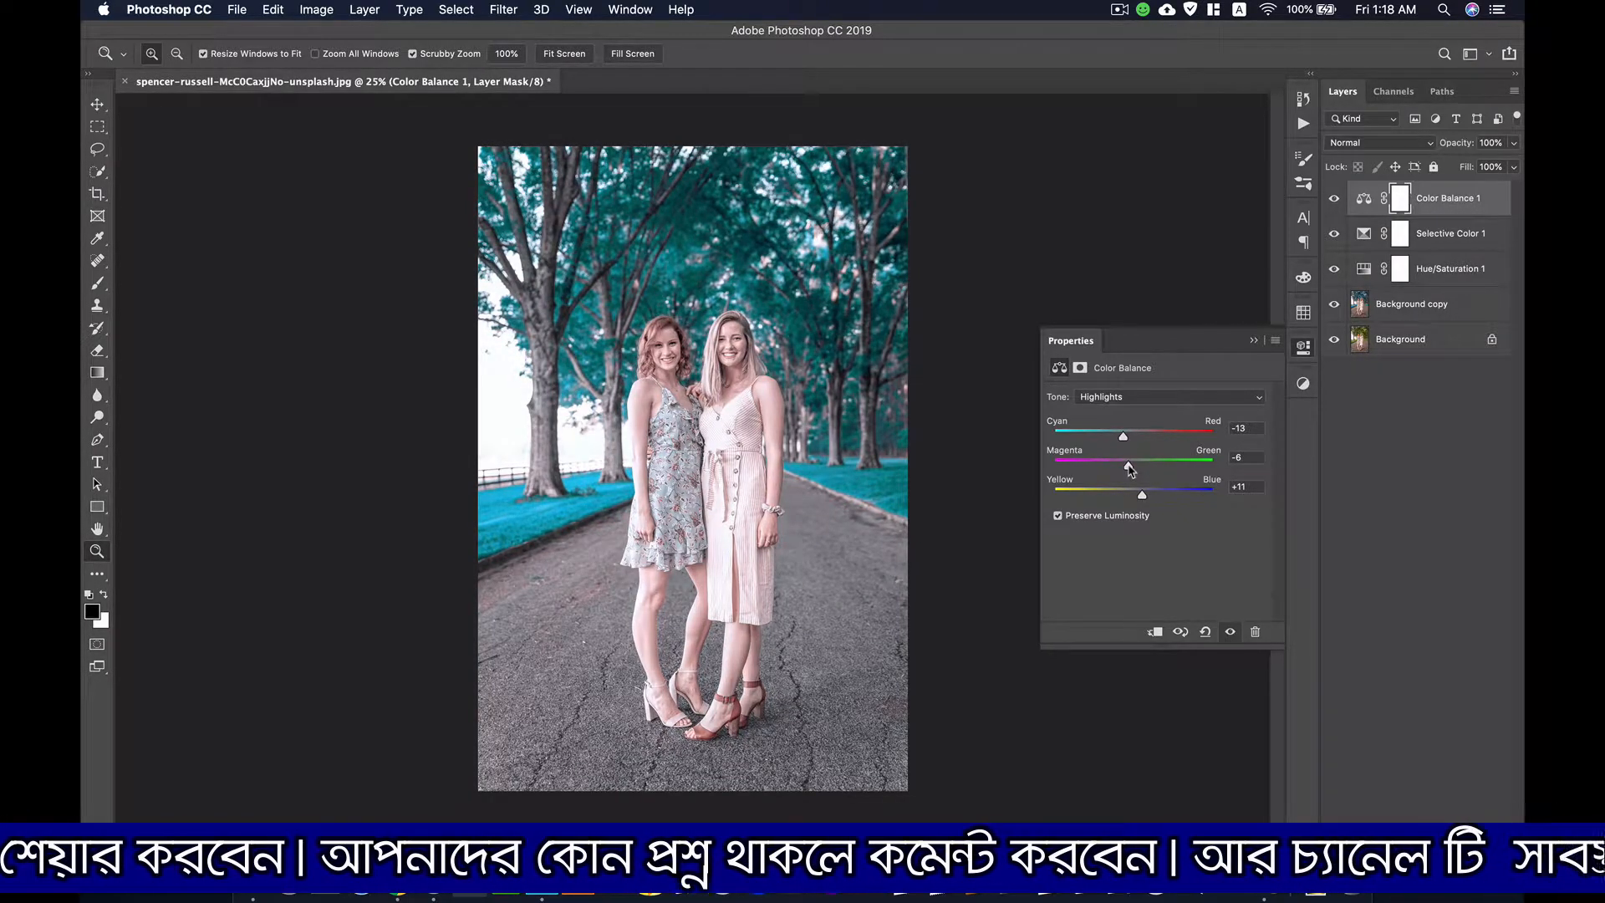
click(1253, 341)
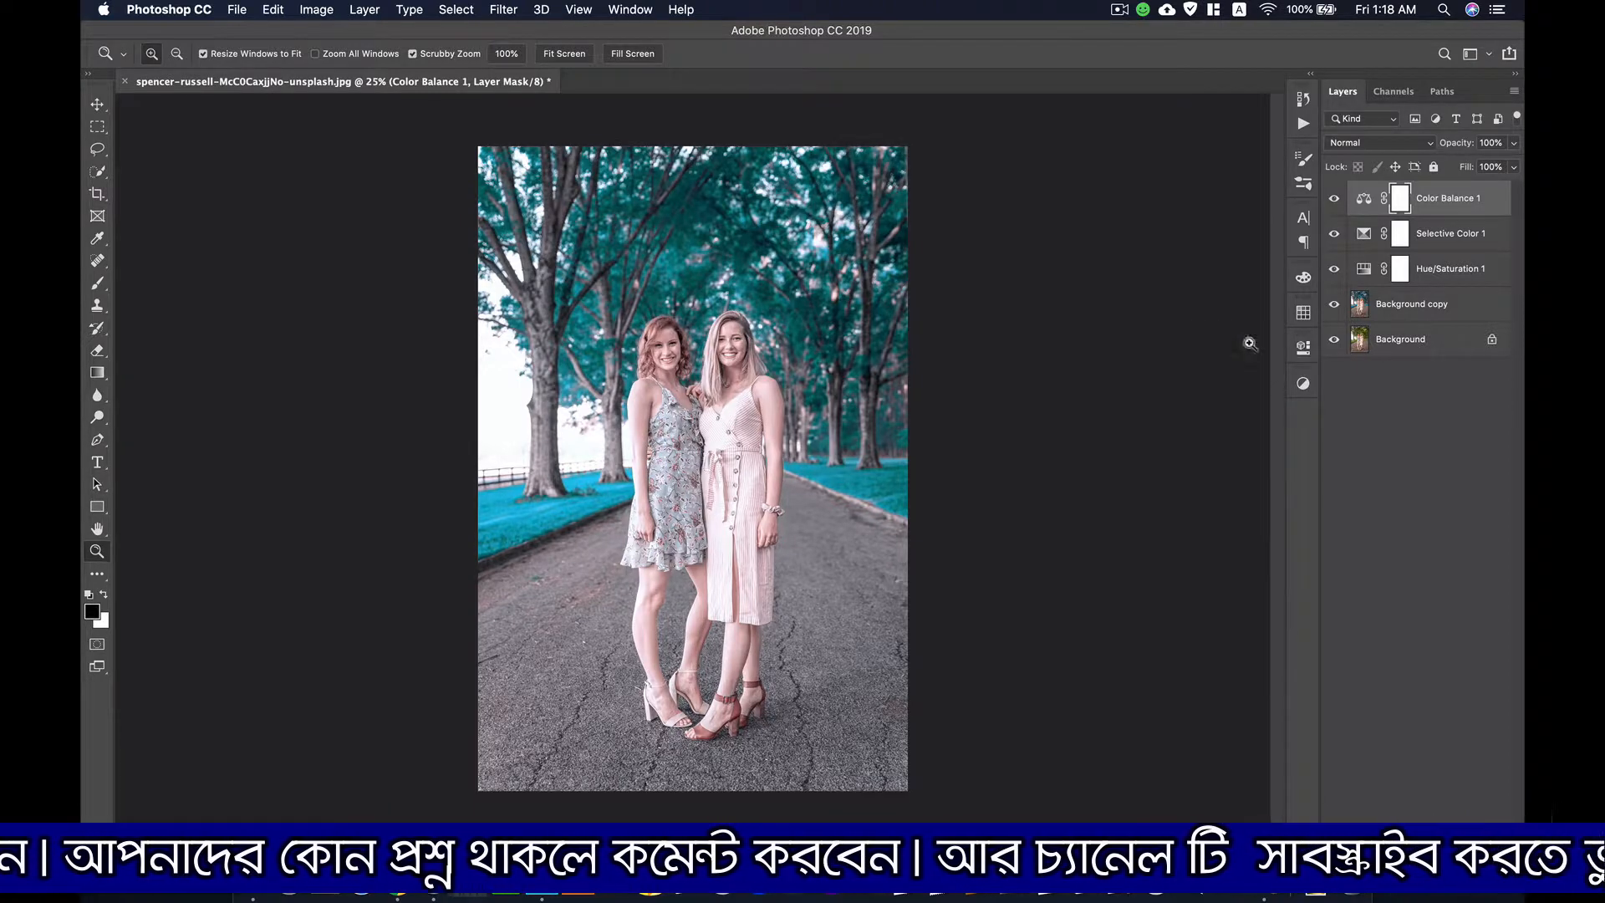
click(1333, 200)
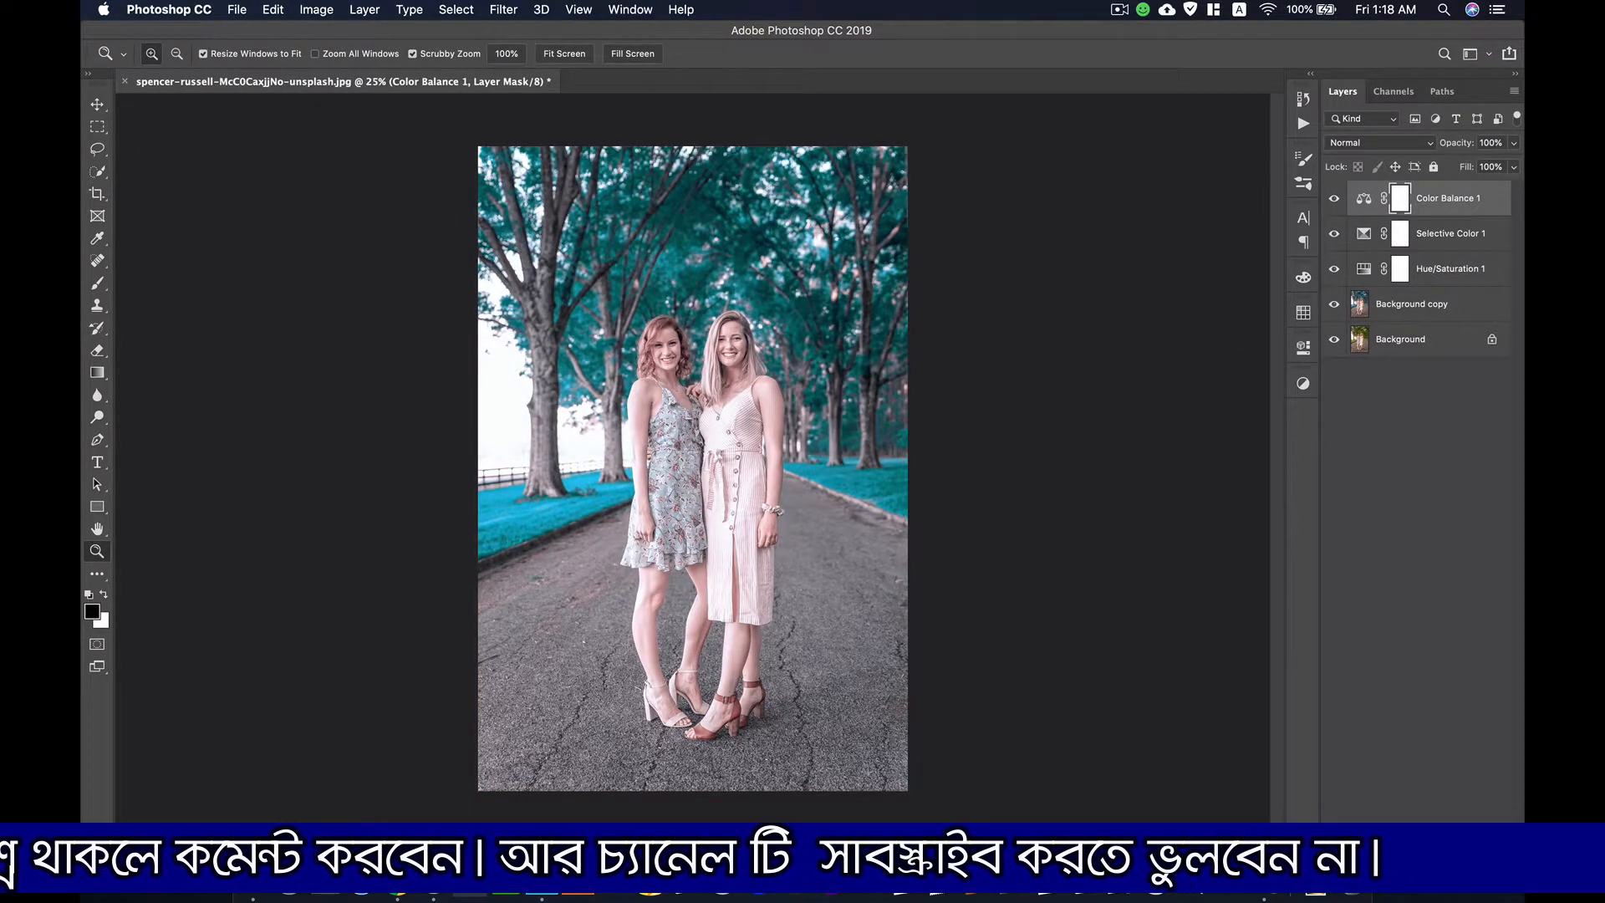
Add a Vibrance adjustment layer with Vibrance +49 and Saturation about +11, and check the layer's effect
click(1435, 831)
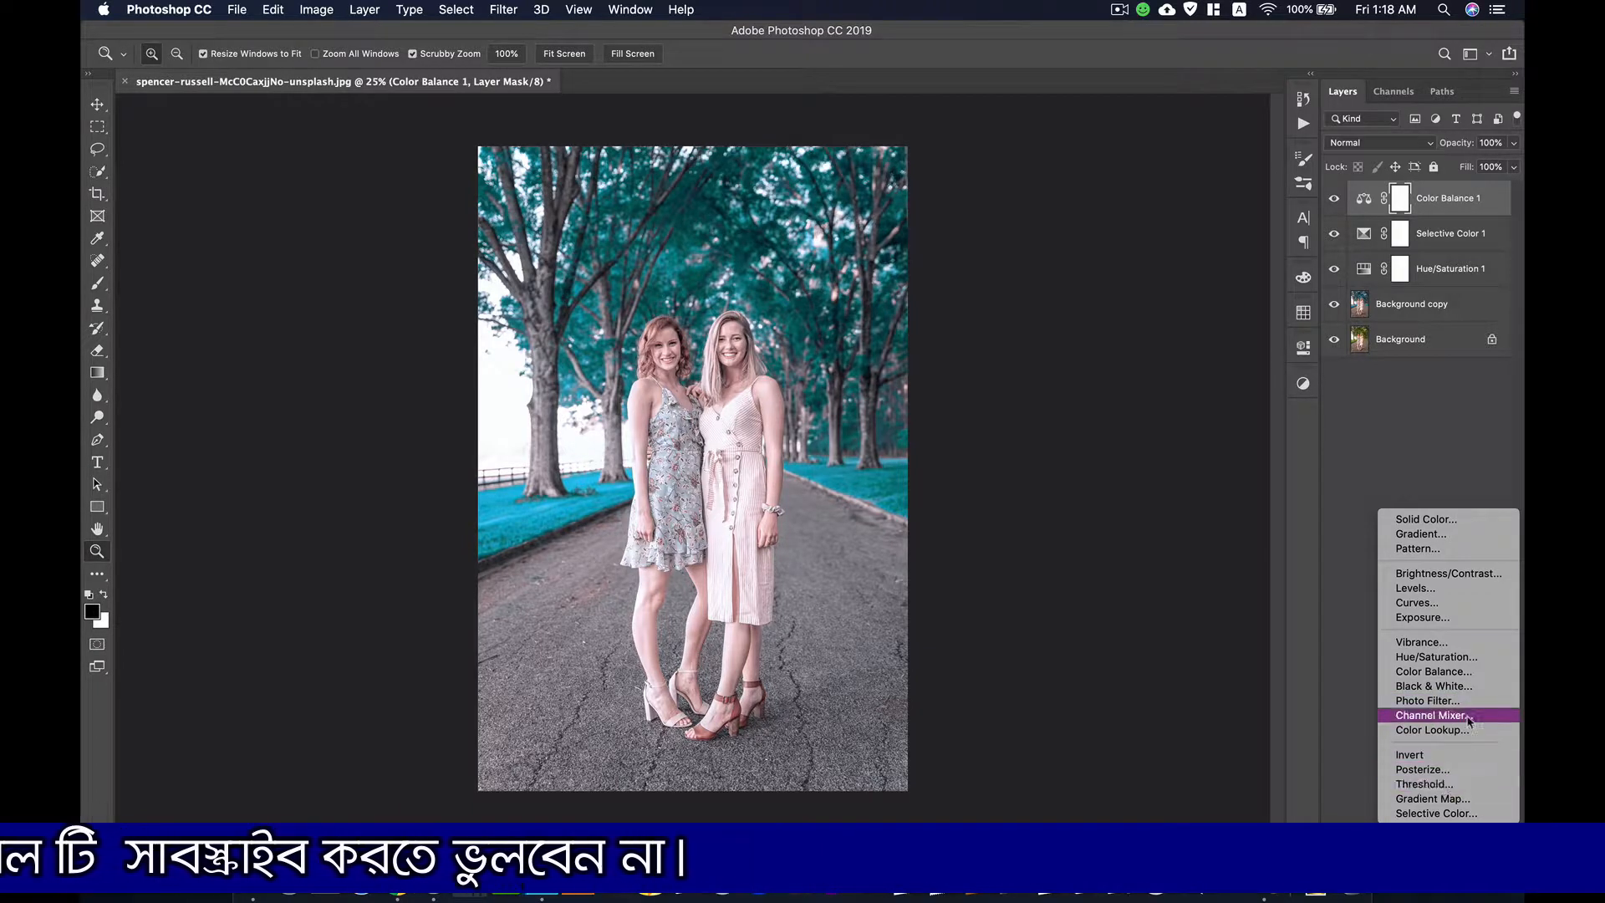
click(1470, 642)
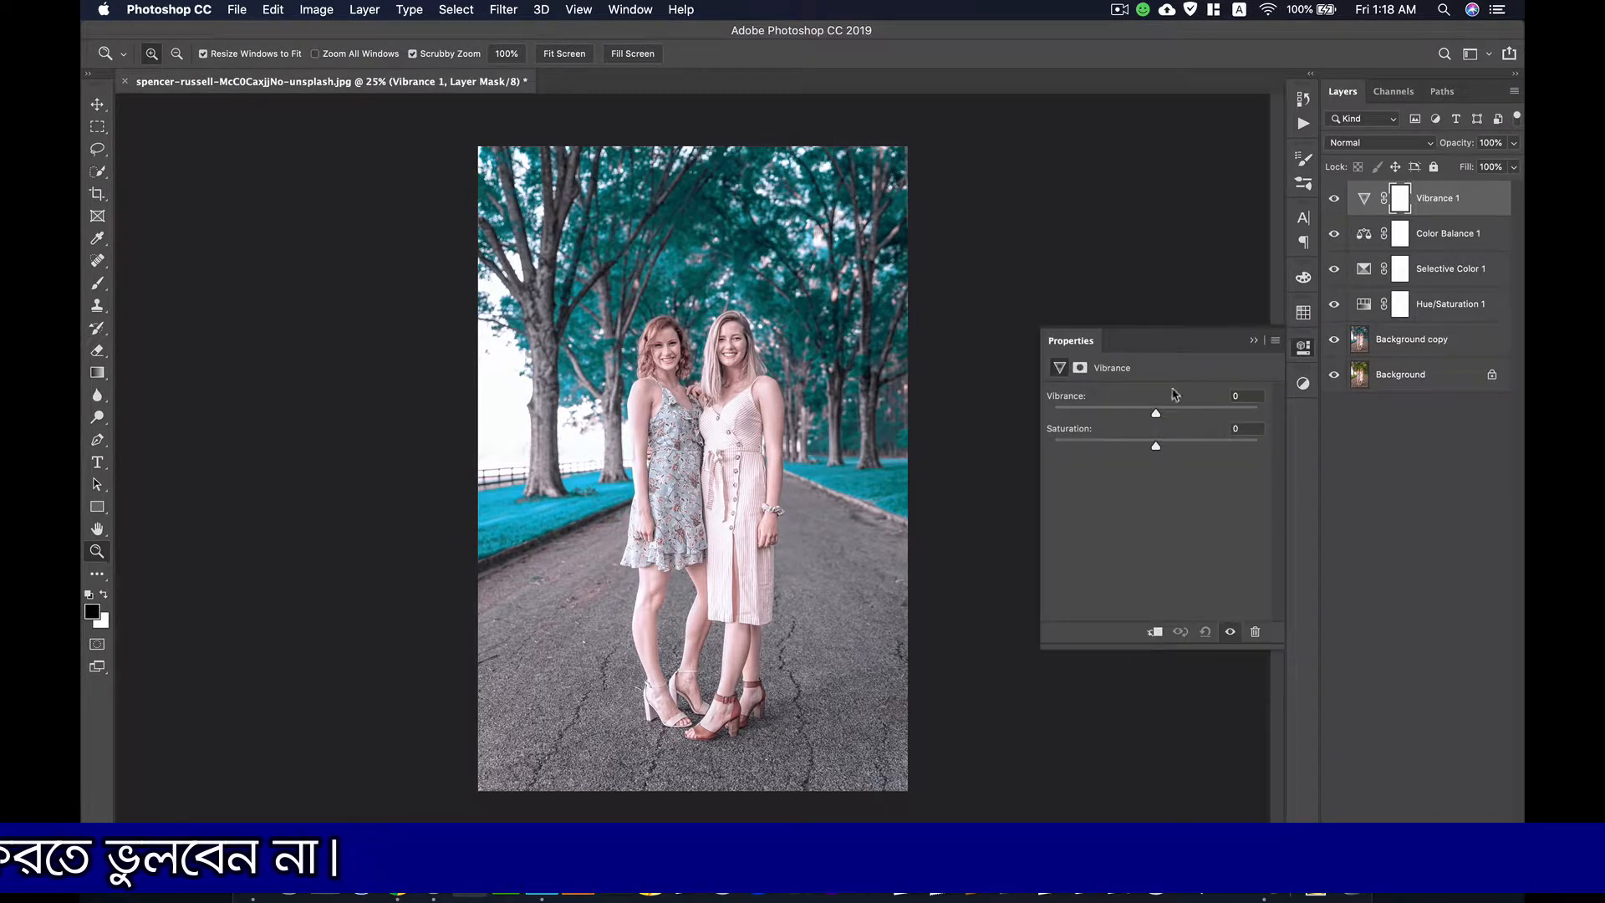
drag(1159, 416, 1283, 416)
drag(1214, 426, 1162, 452)
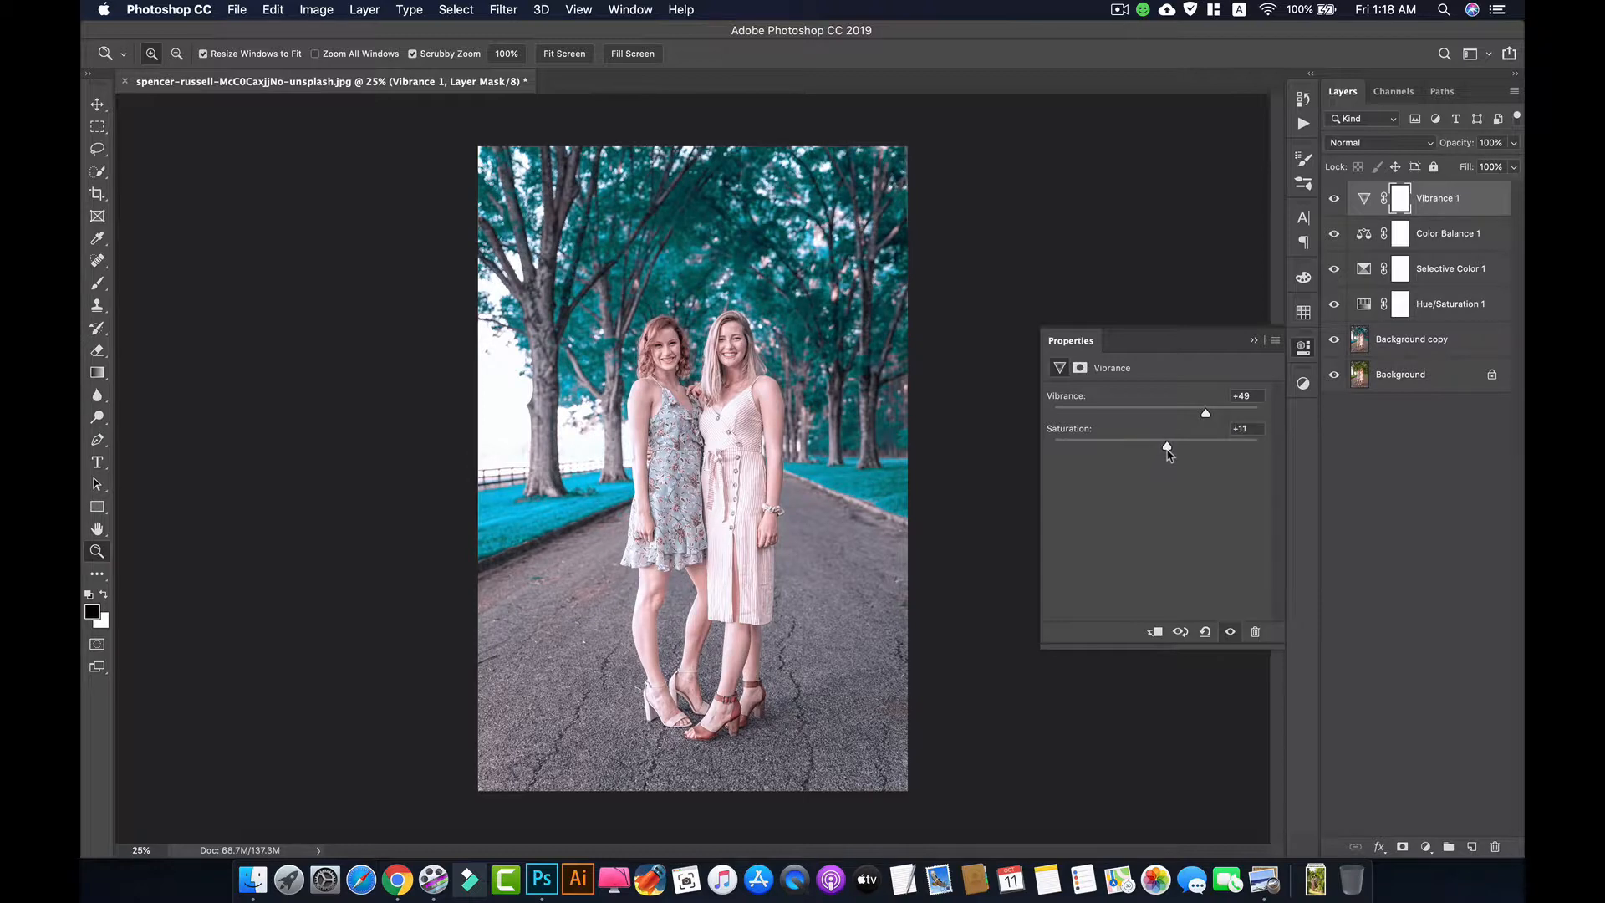
click(1336, 204)
click(1252, 344)
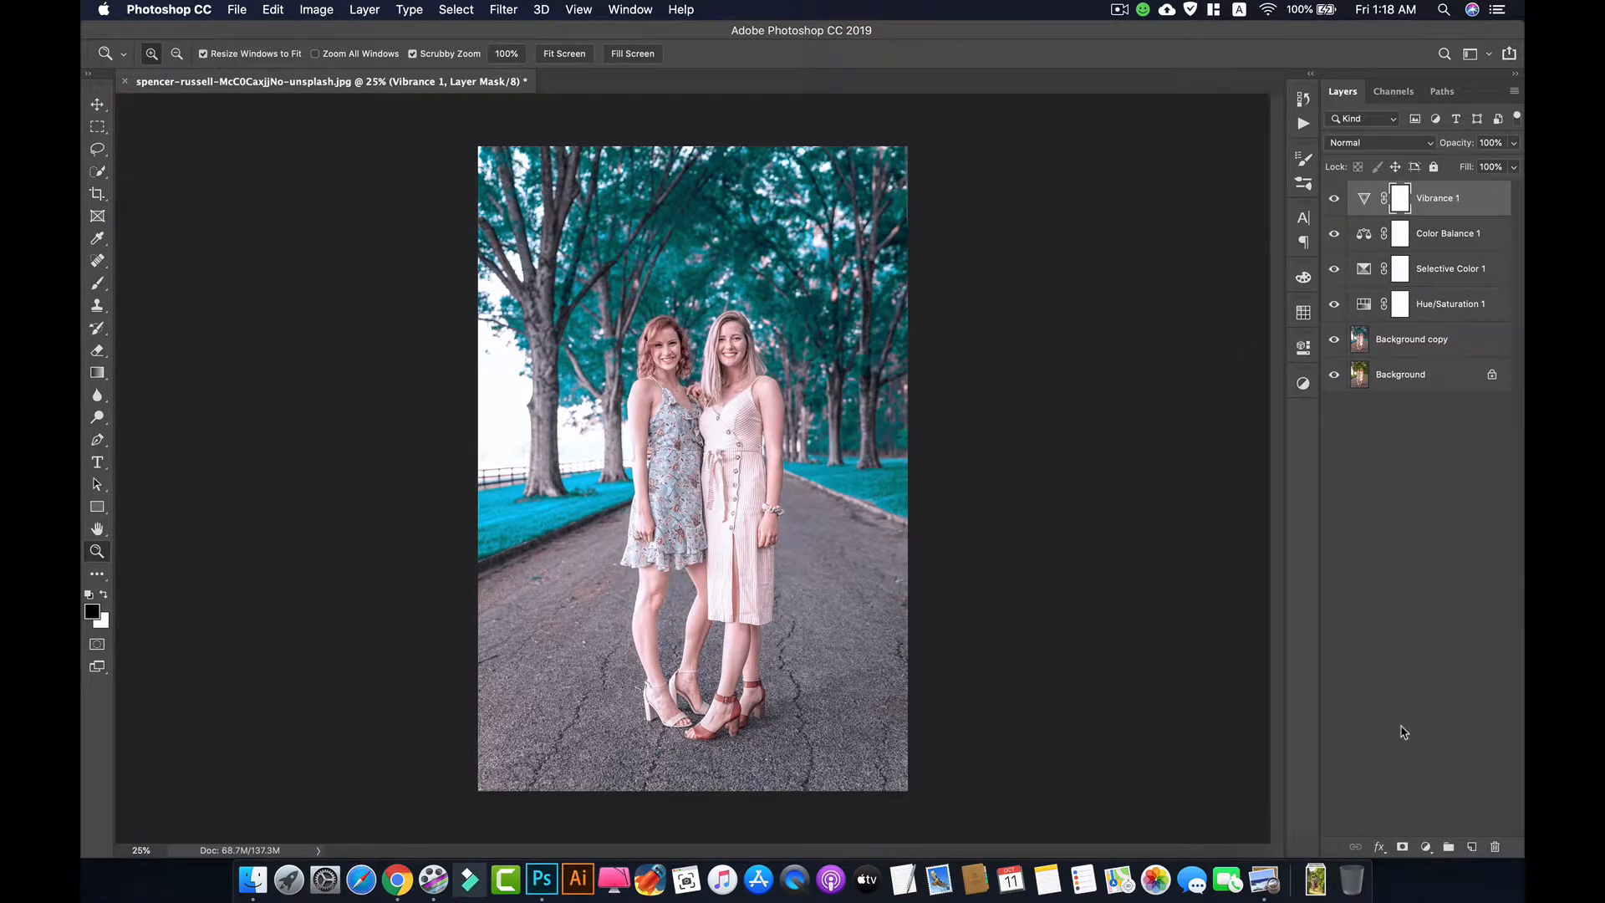
Add a Curves adjustment layer and shape a subtle RGB contrast curve with shadow, midtone and highlight points
click(1424, 850)
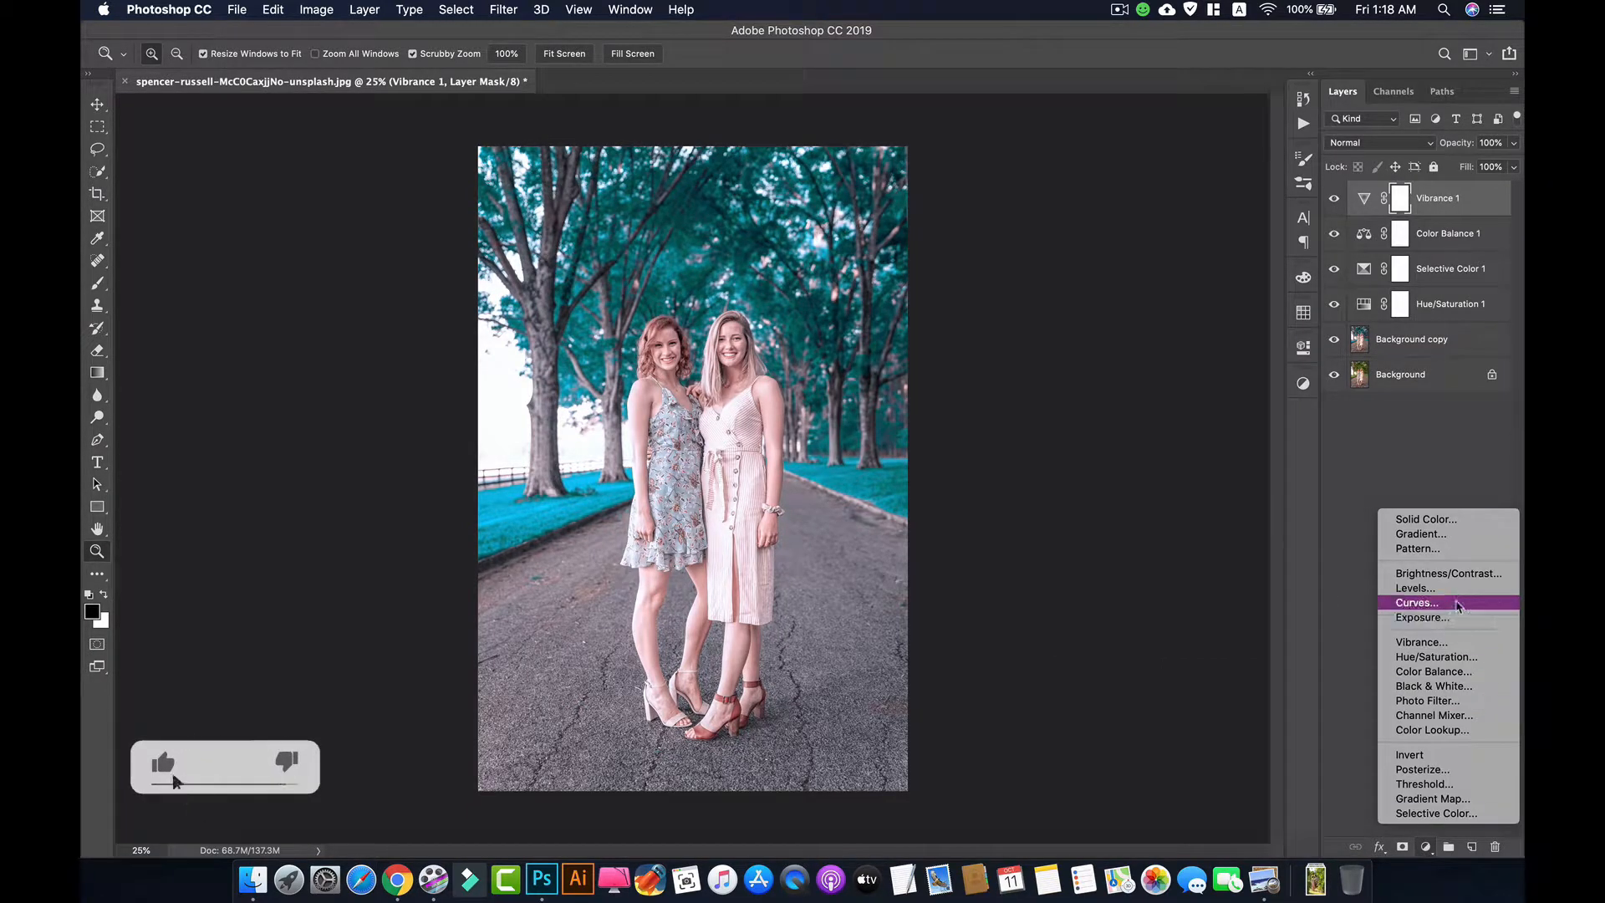
click(1454, 603)
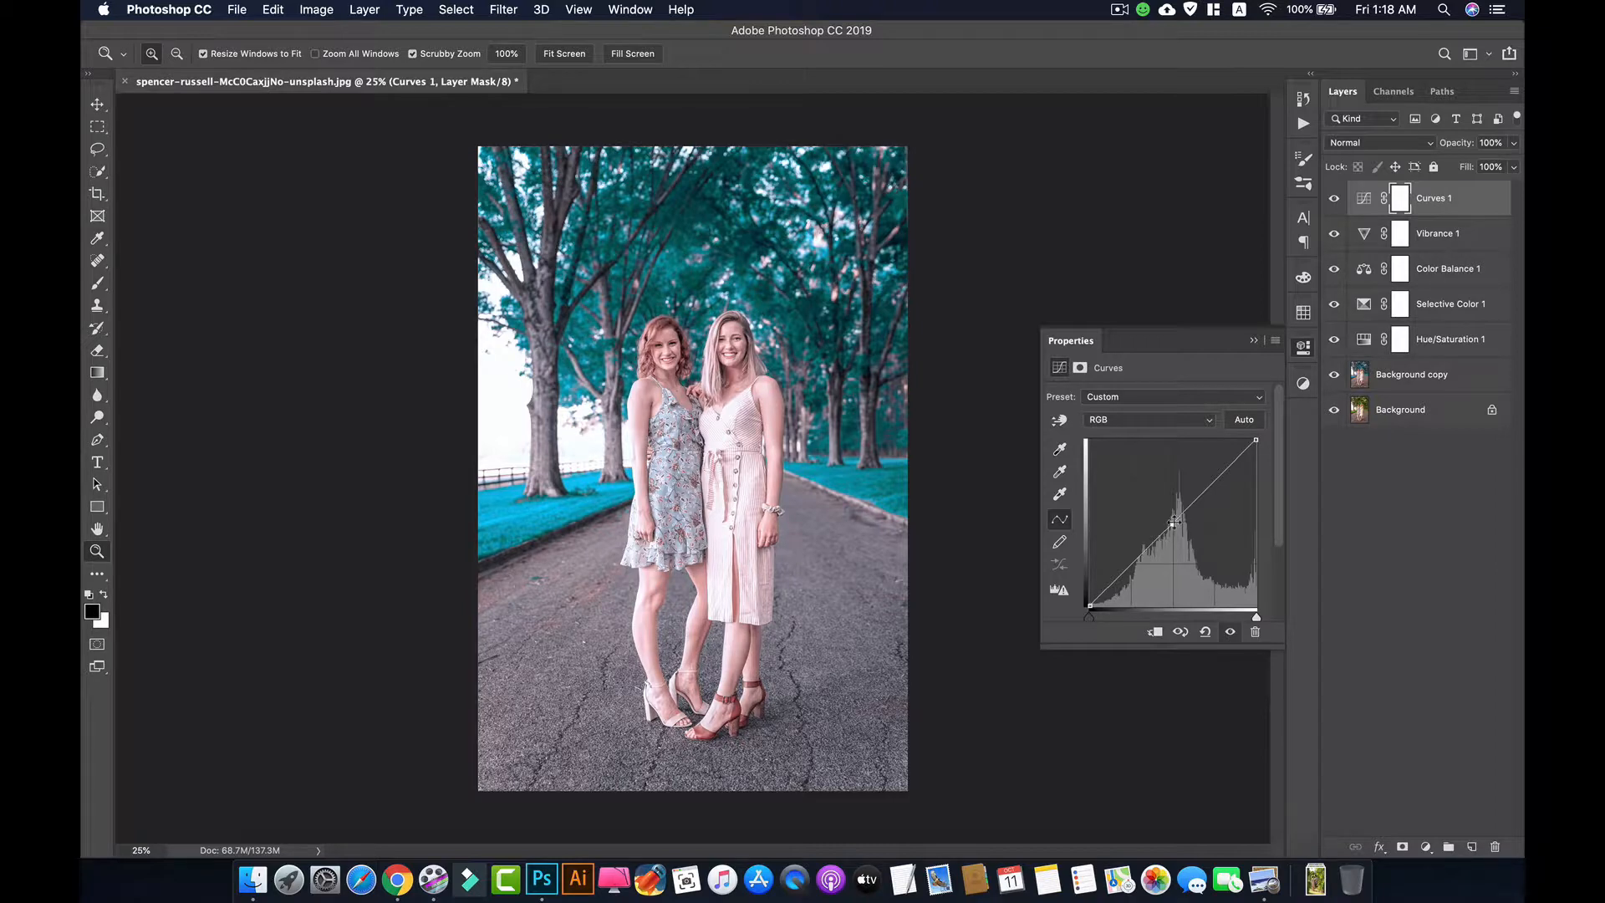
drag(1174, 522, 1172, 523)
drag(1131, 564, 1138, 567)
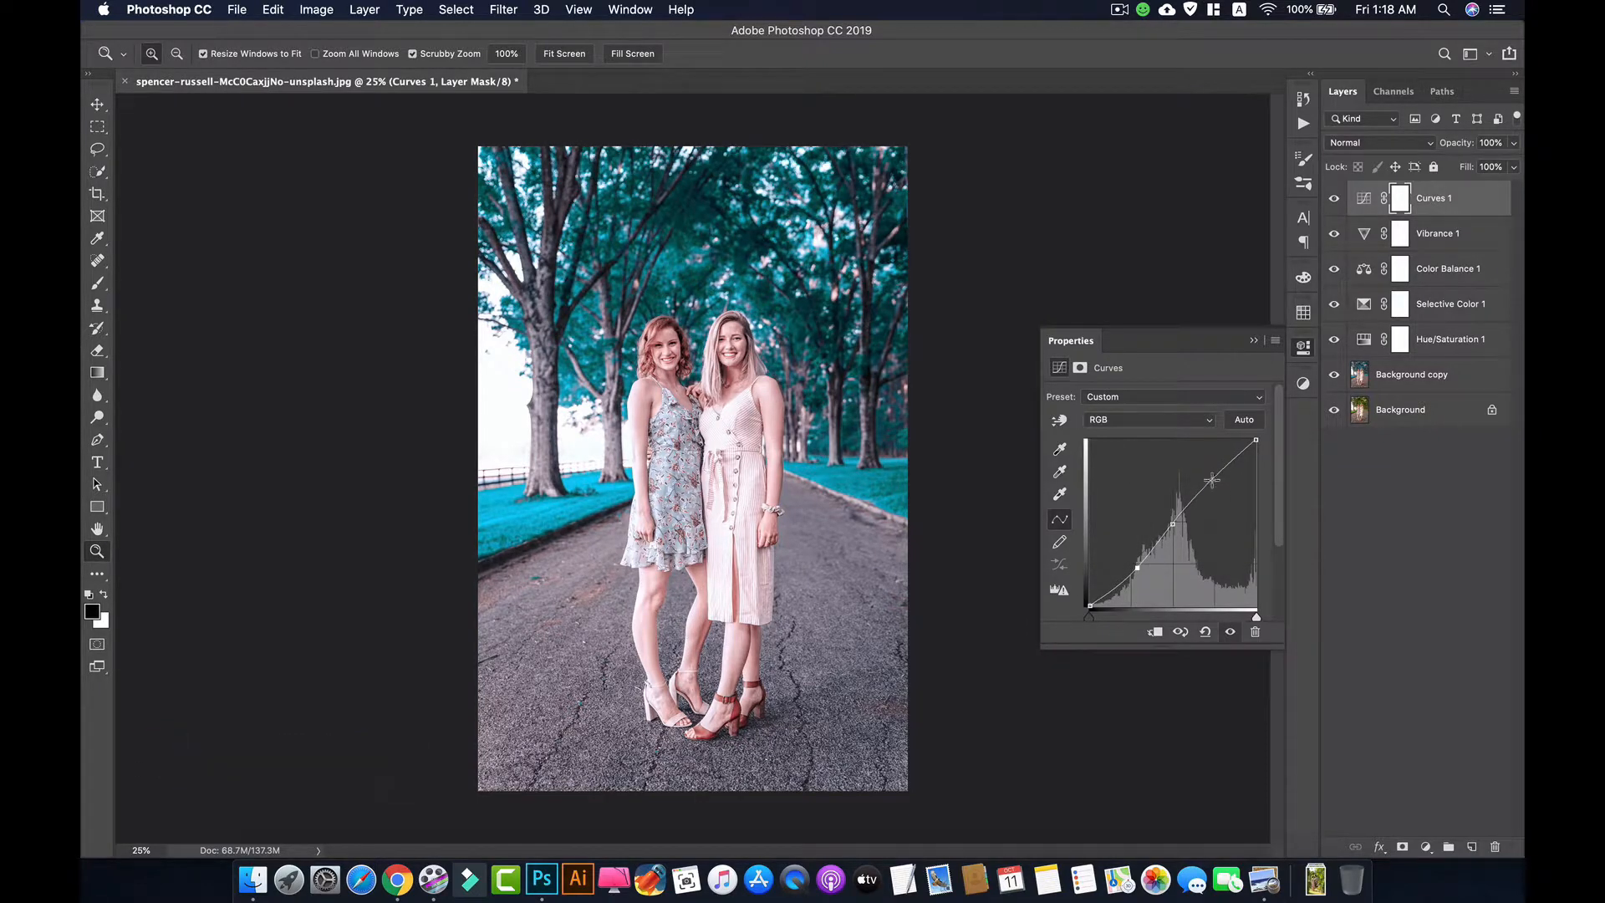
drag(1211, 480, 1209, 480)
drag(1137, 570, 1131, 569)
click(1254, 342)
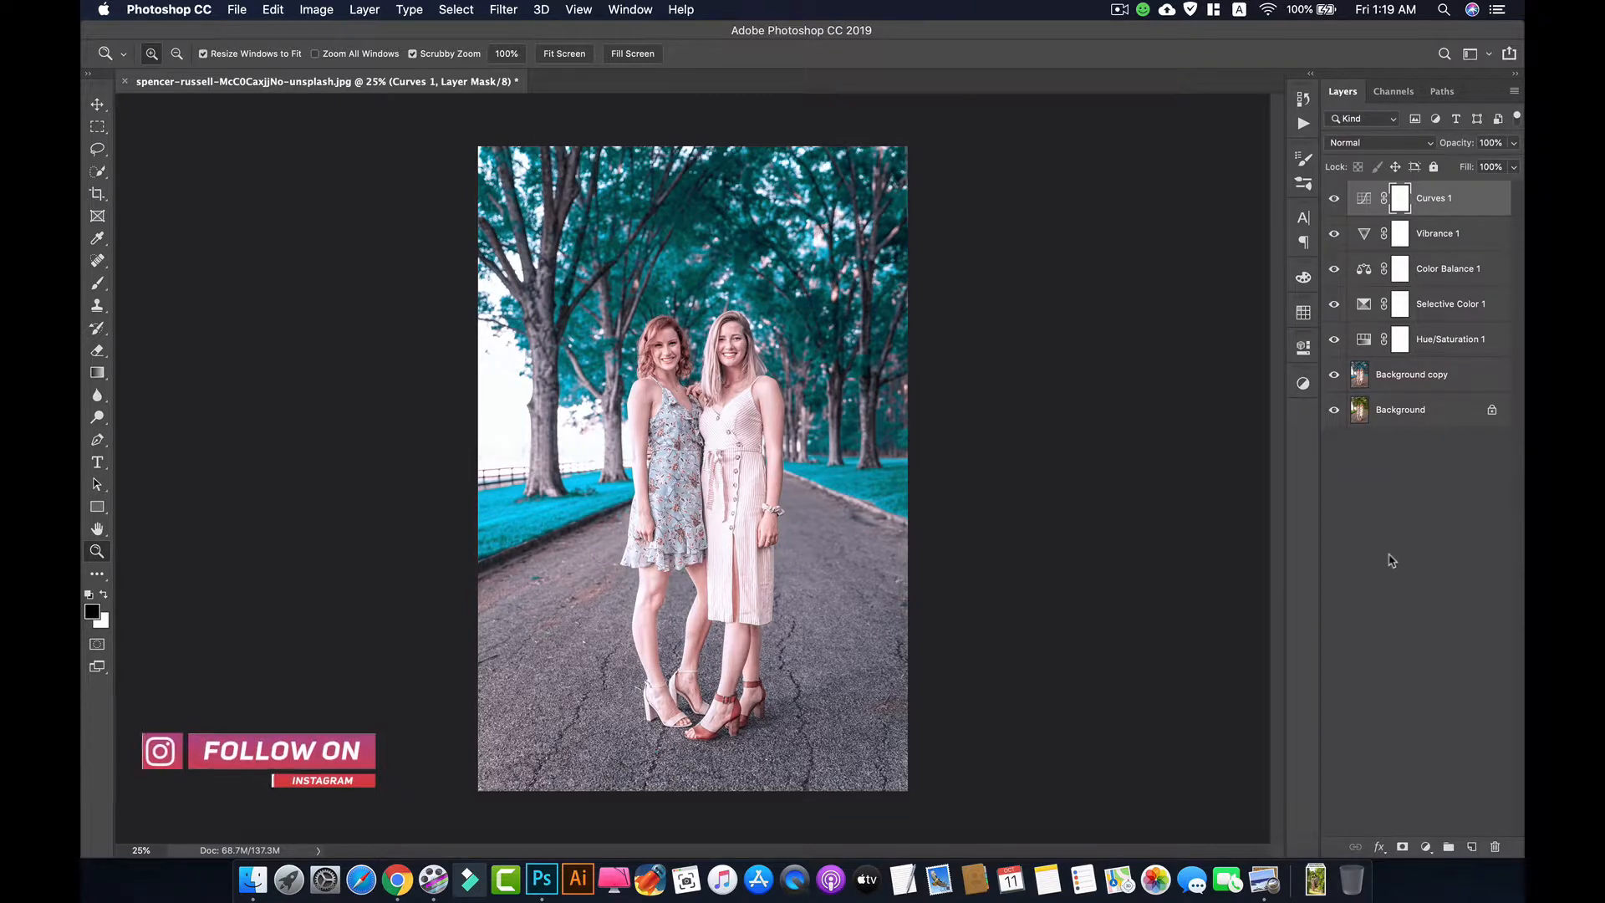
Add a Brightness/Contrast adjustment layer with Brightness -3 and Contrast 3
click(1426, 847)
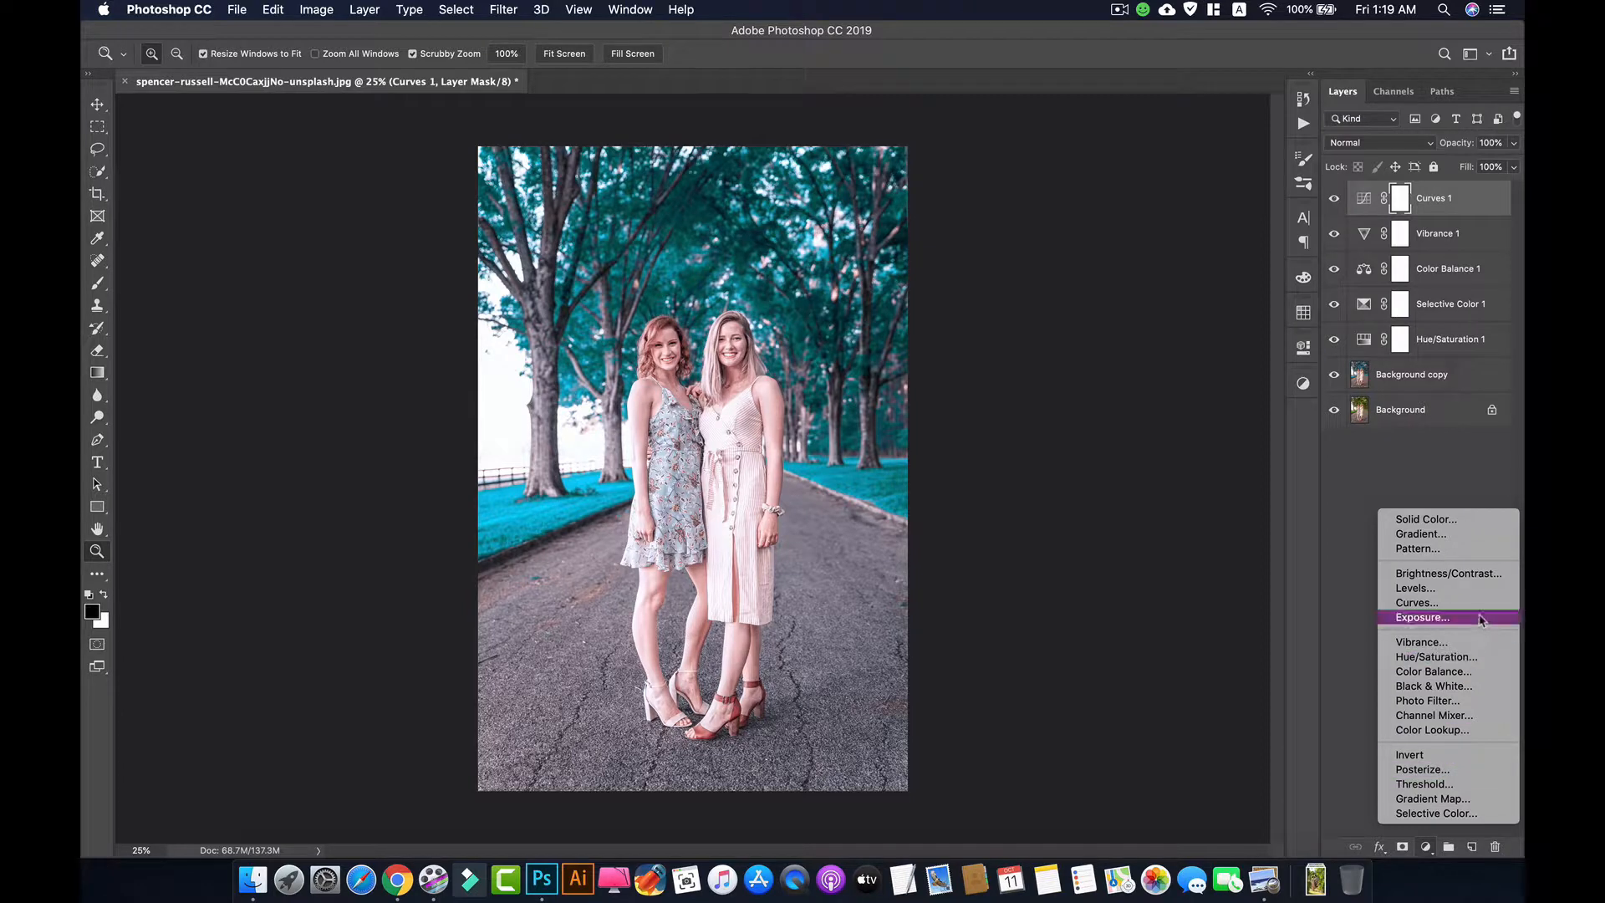
click(1481, 573)
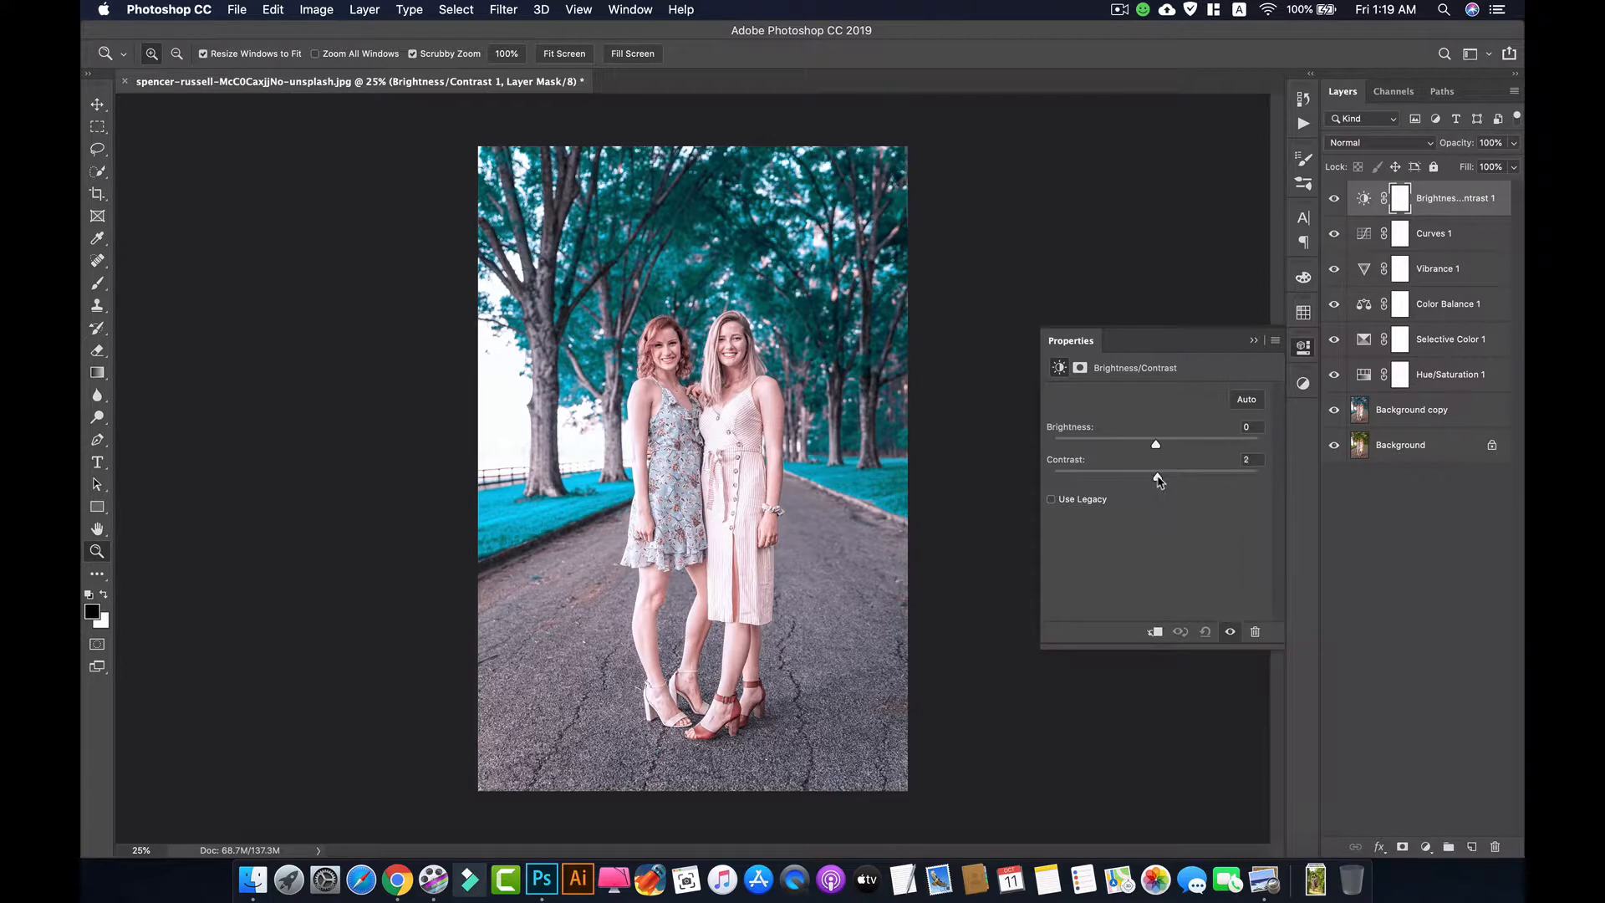
mouse_move(1158, 478)
mouse_down()
mouse_move(1220, 480)
mouse_move(1124, 480)
mouse_move(1159, 483)
mouse_move(1169, 446)
mouse_move(1154, 449)
mouse_up()
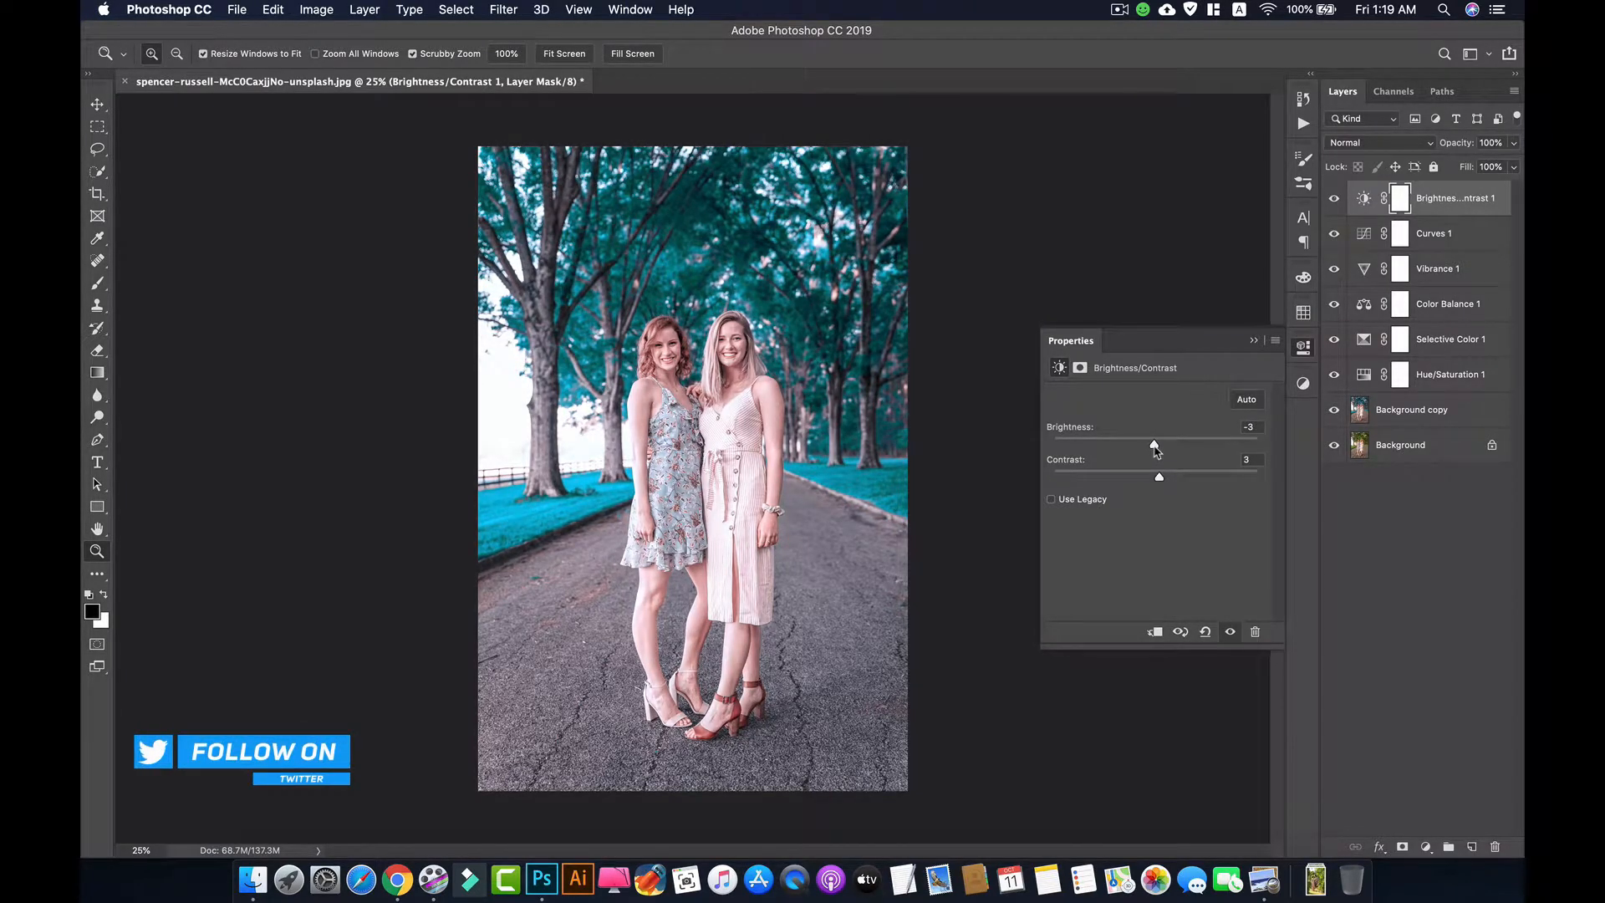
click(1252, 340)
Add a Levels adjustment layer and set the RGB black input level to 8 and the white input level to about 243
click(1425, 846)
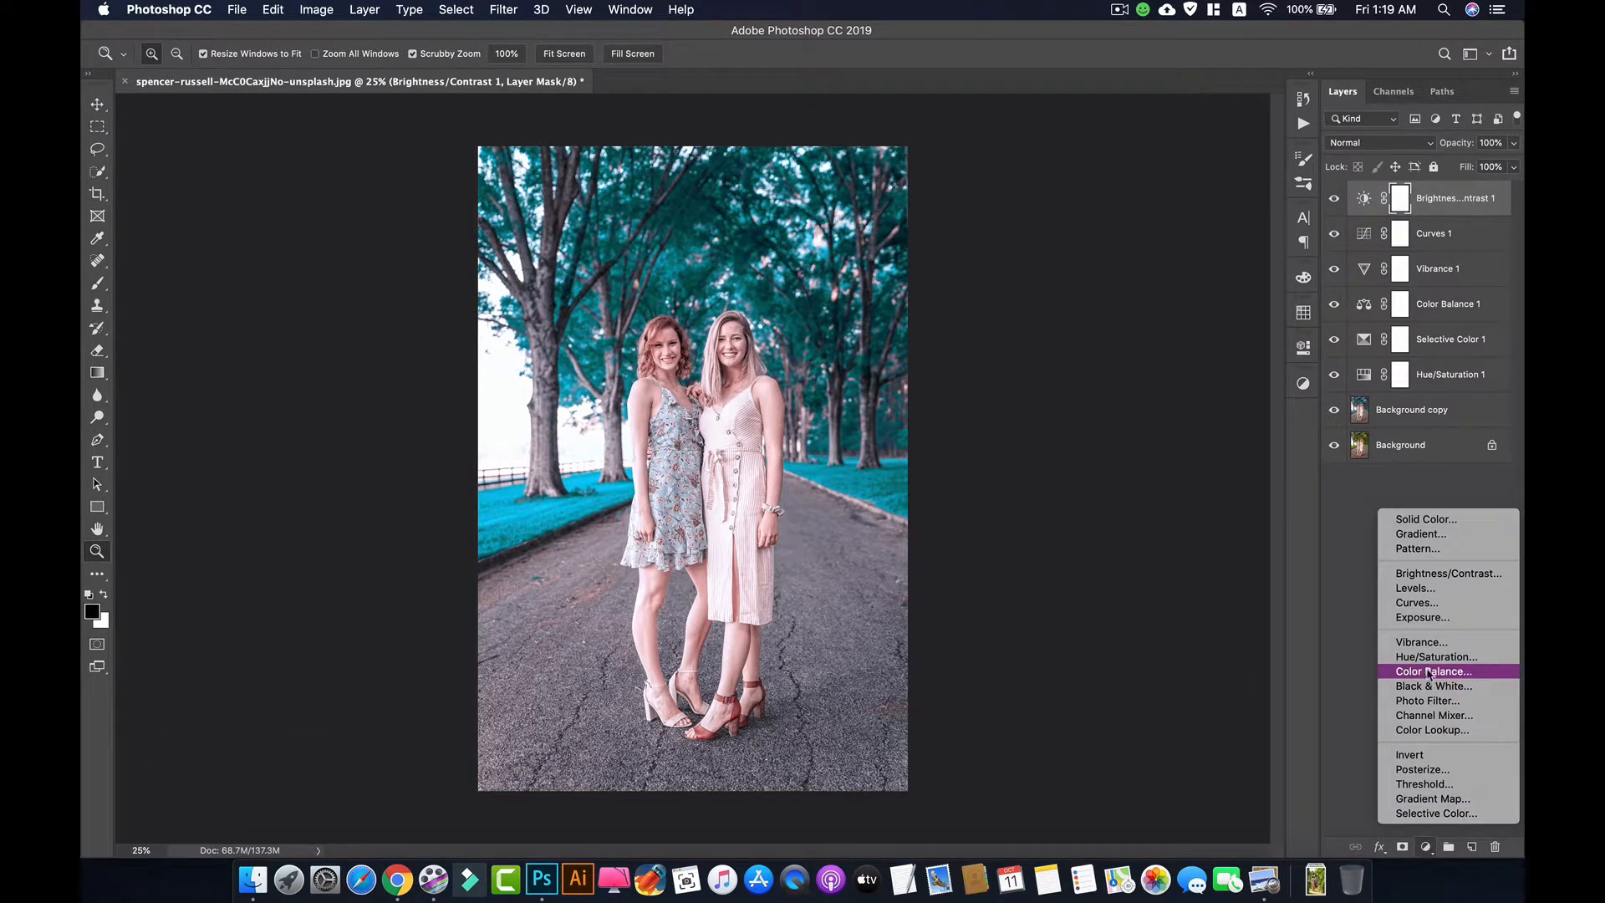
click(1415, 587)
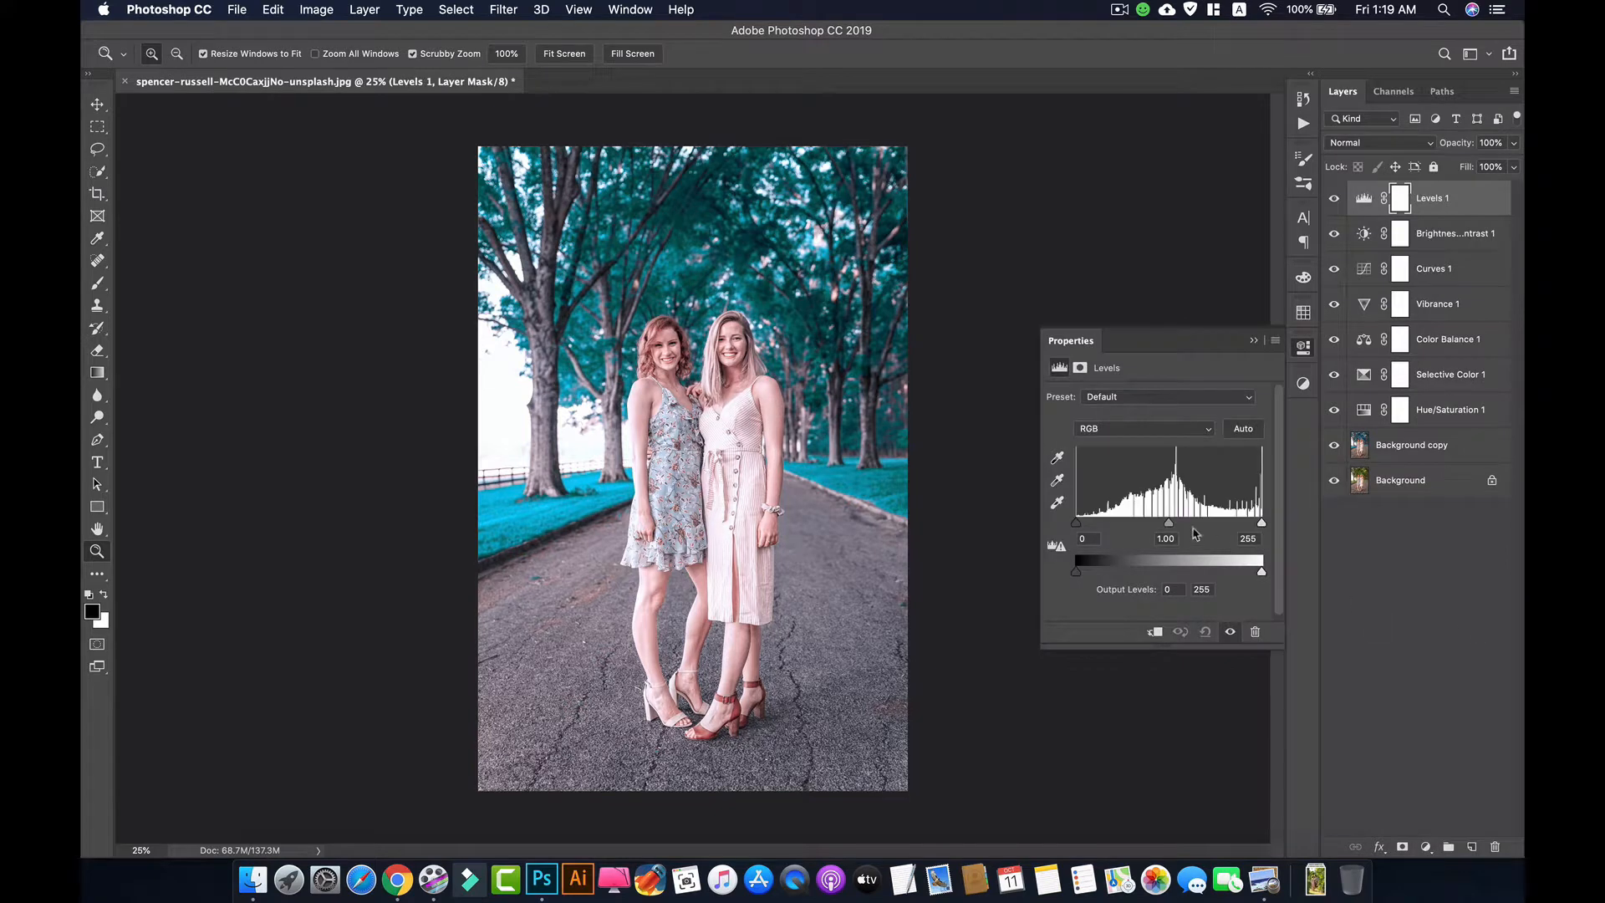
drag(1078, 525, 1081, 527)
drag(1262, 525, 1249, 525)
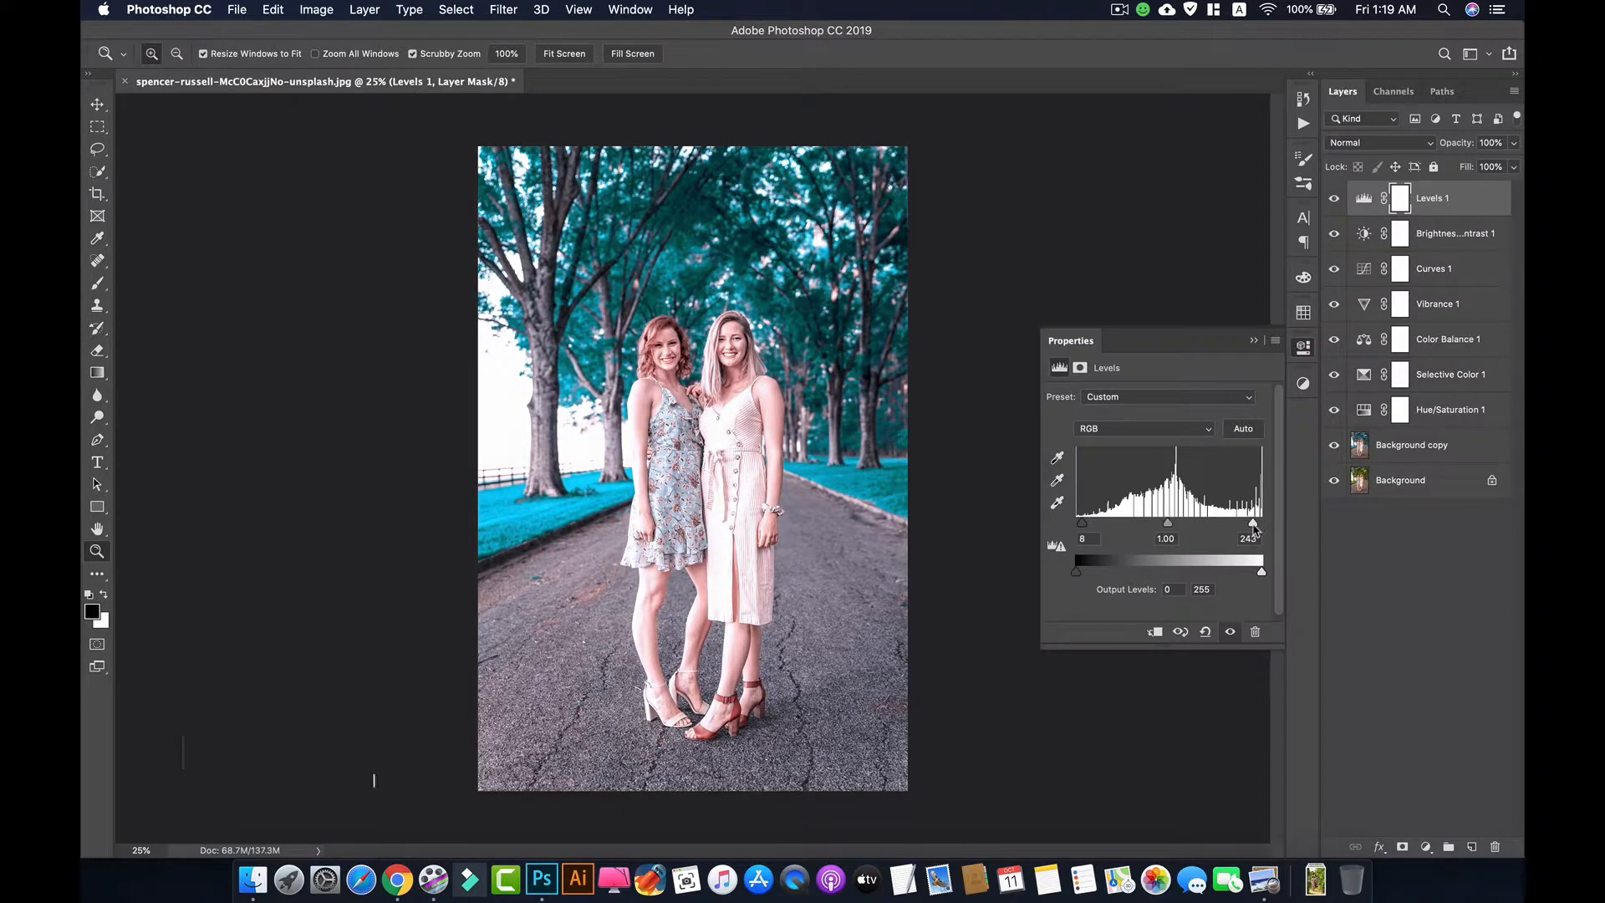
click(1253, 340)
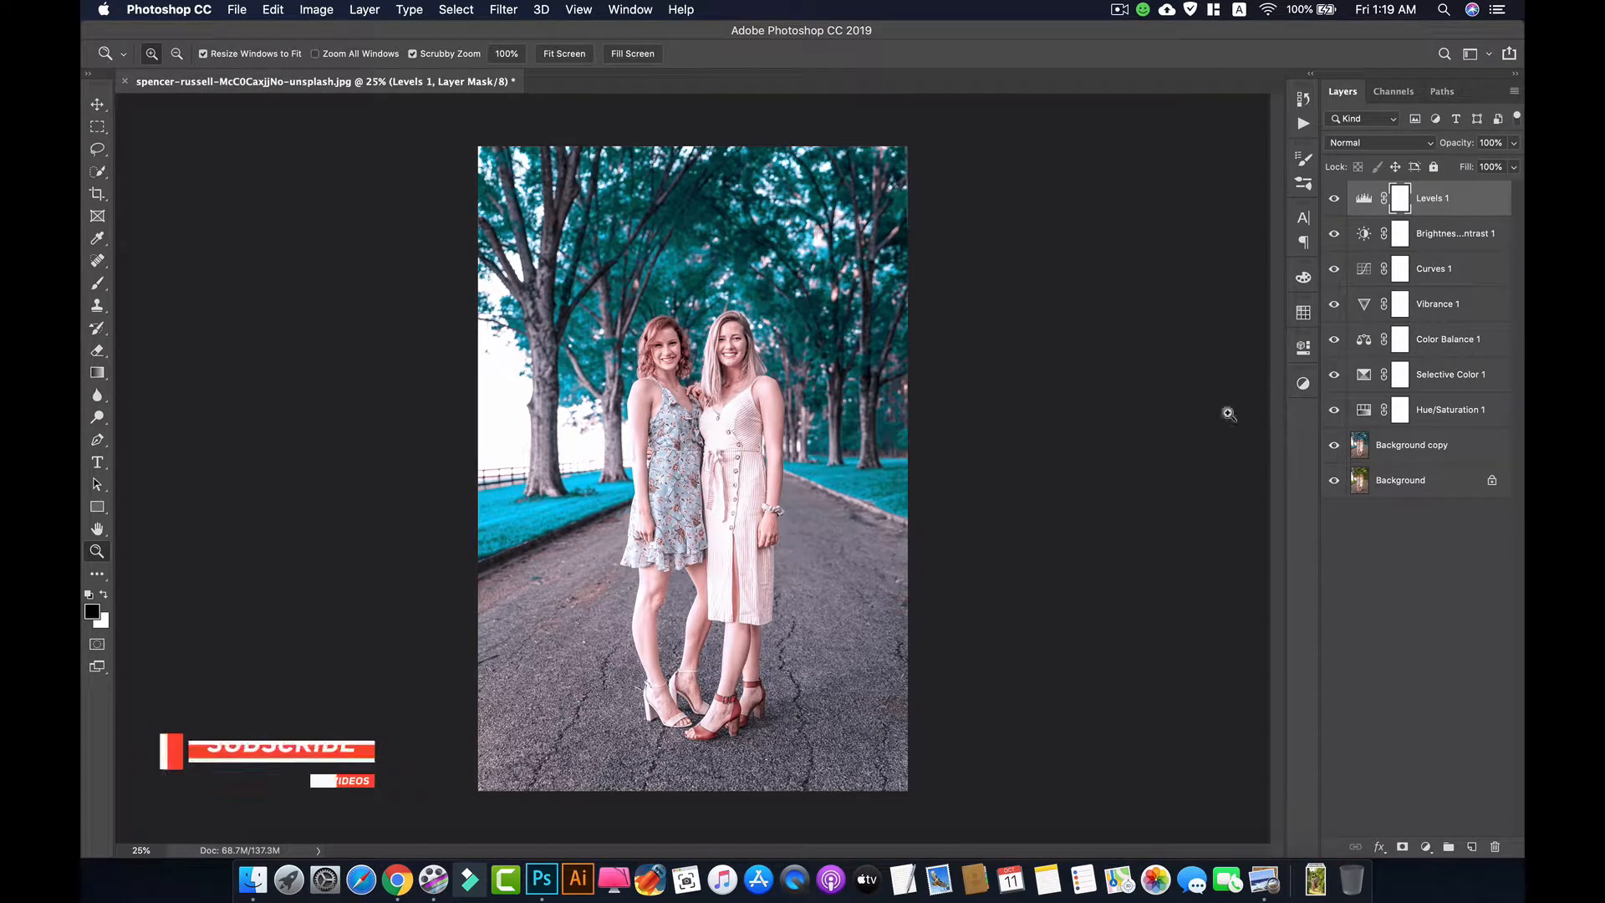
click(238, 11)
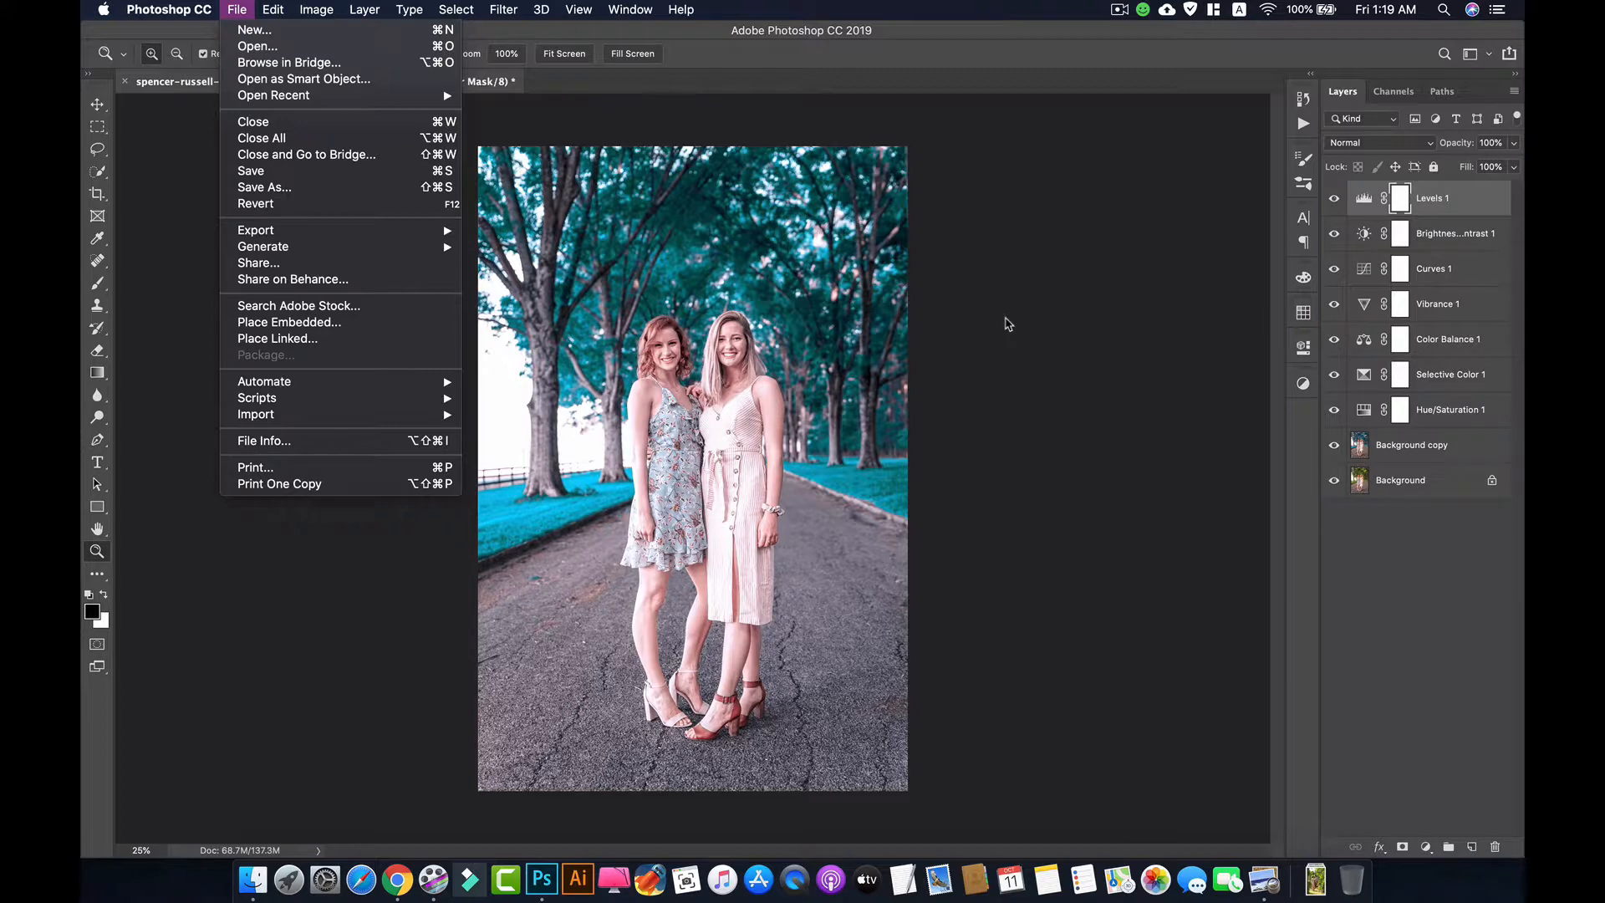
click(1008, 324)
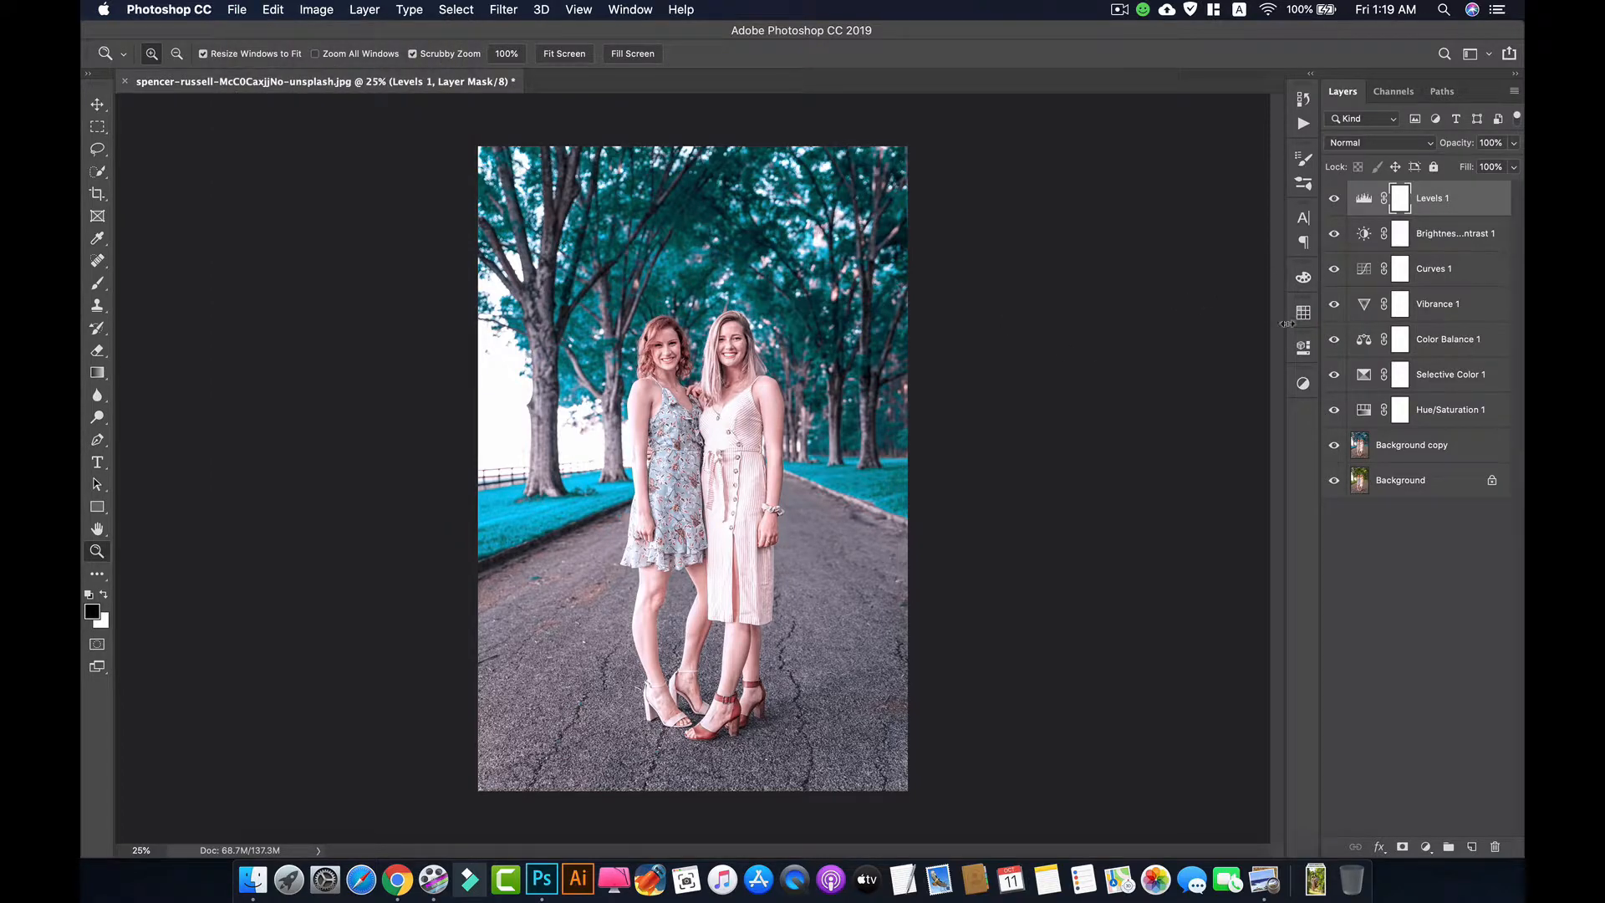
right_click(1447, 200)
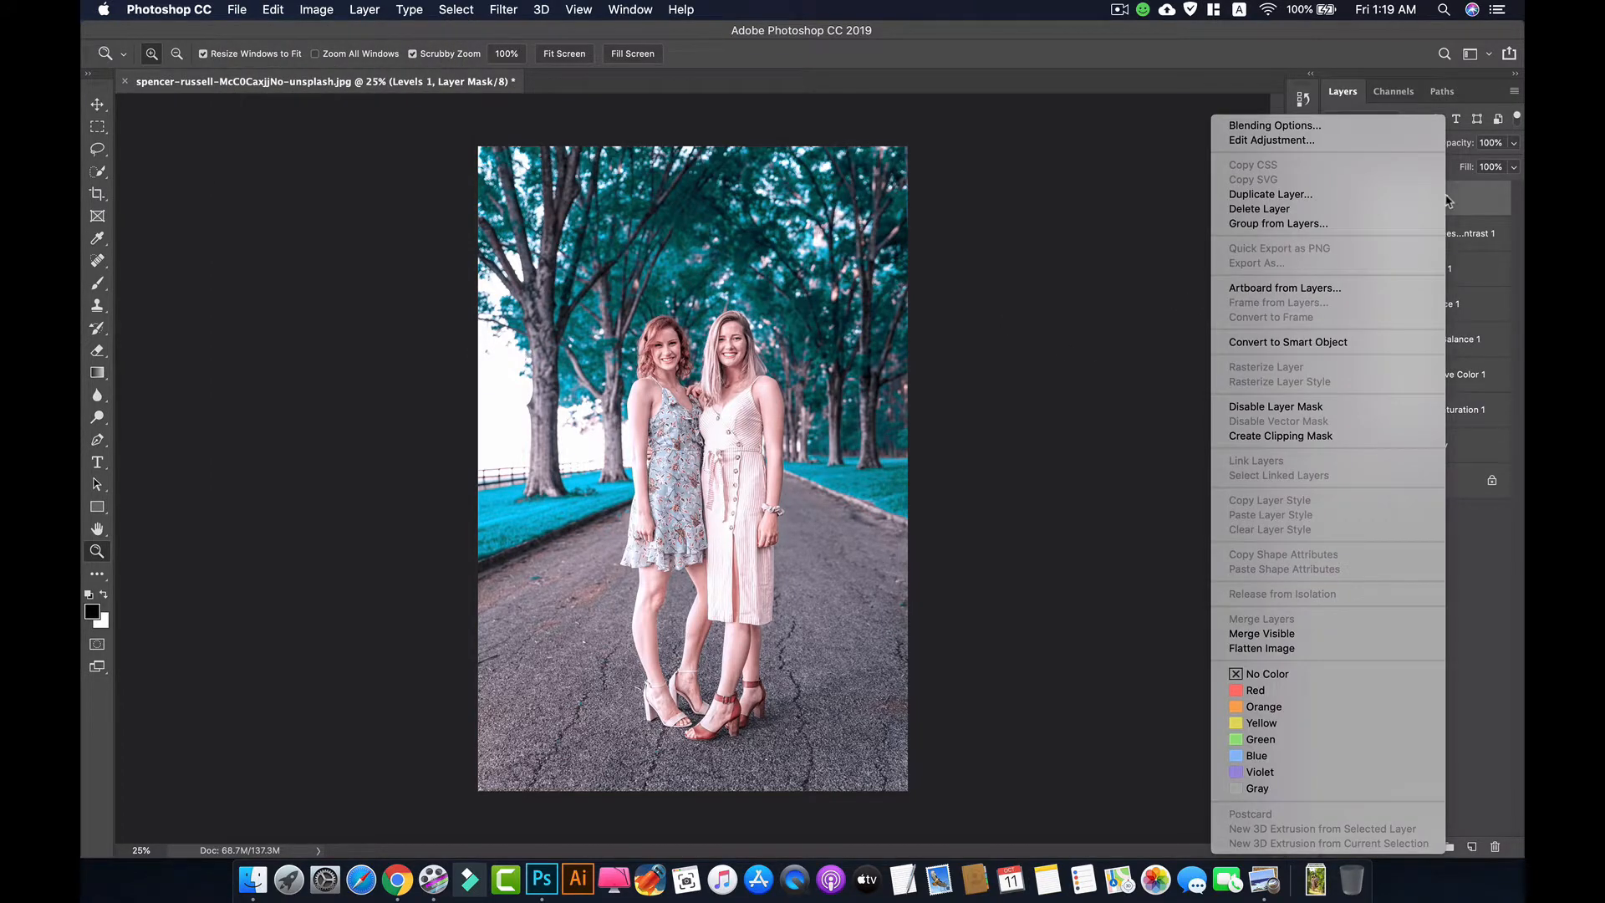
click(1491, 198)
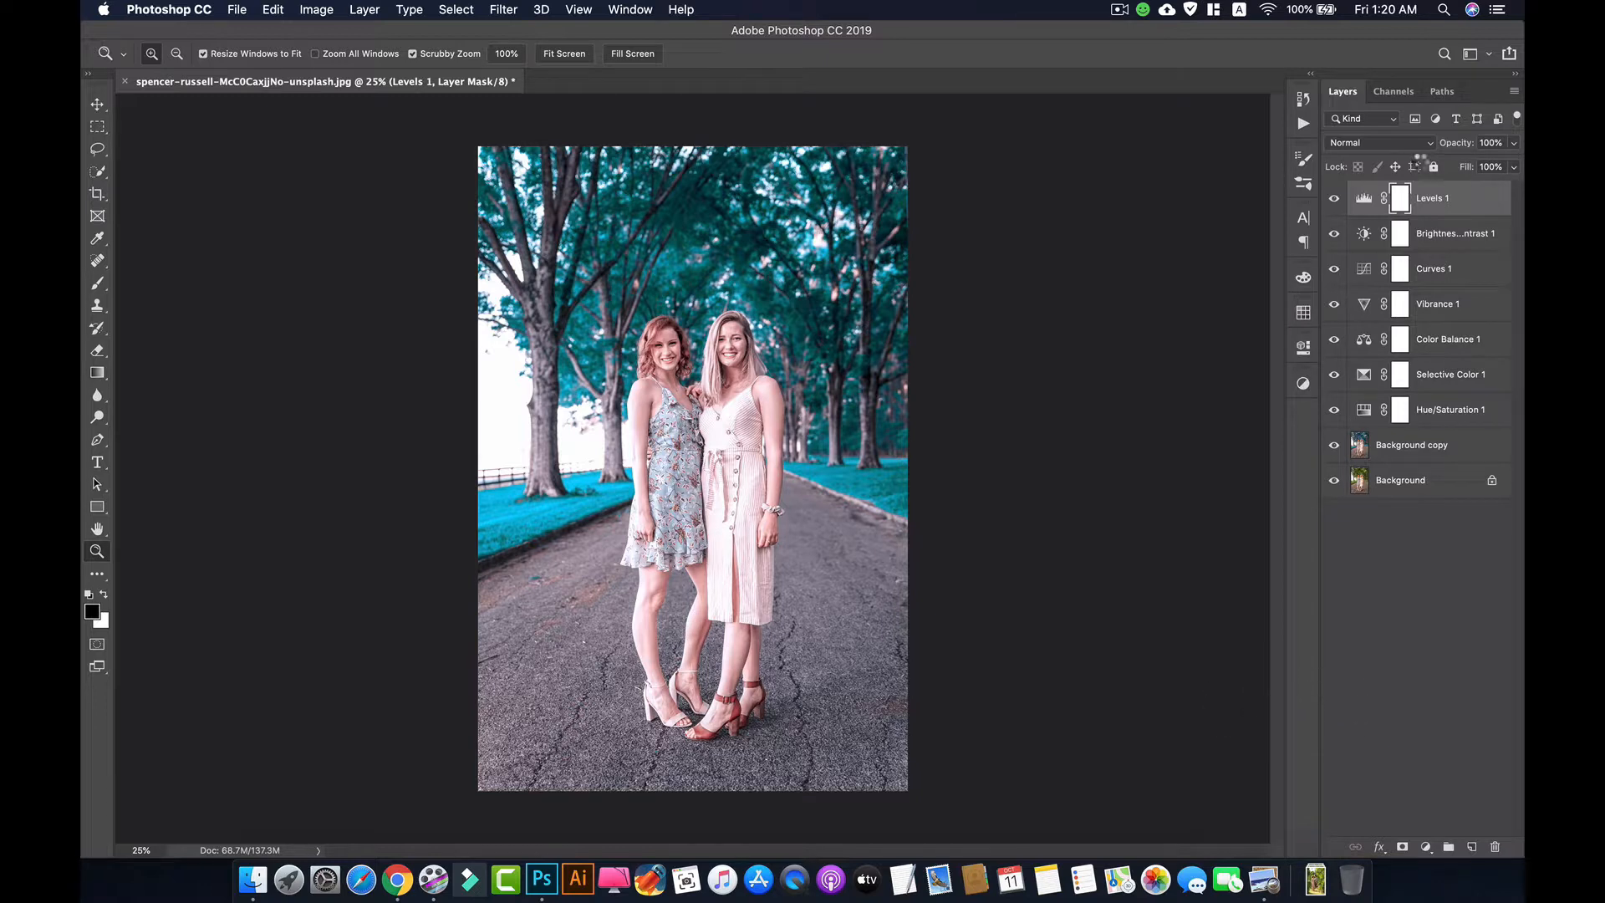
Stamp all visible layers into a new merged layer on top and compare the graded result with the original photo
key(super+alt+shift+e)
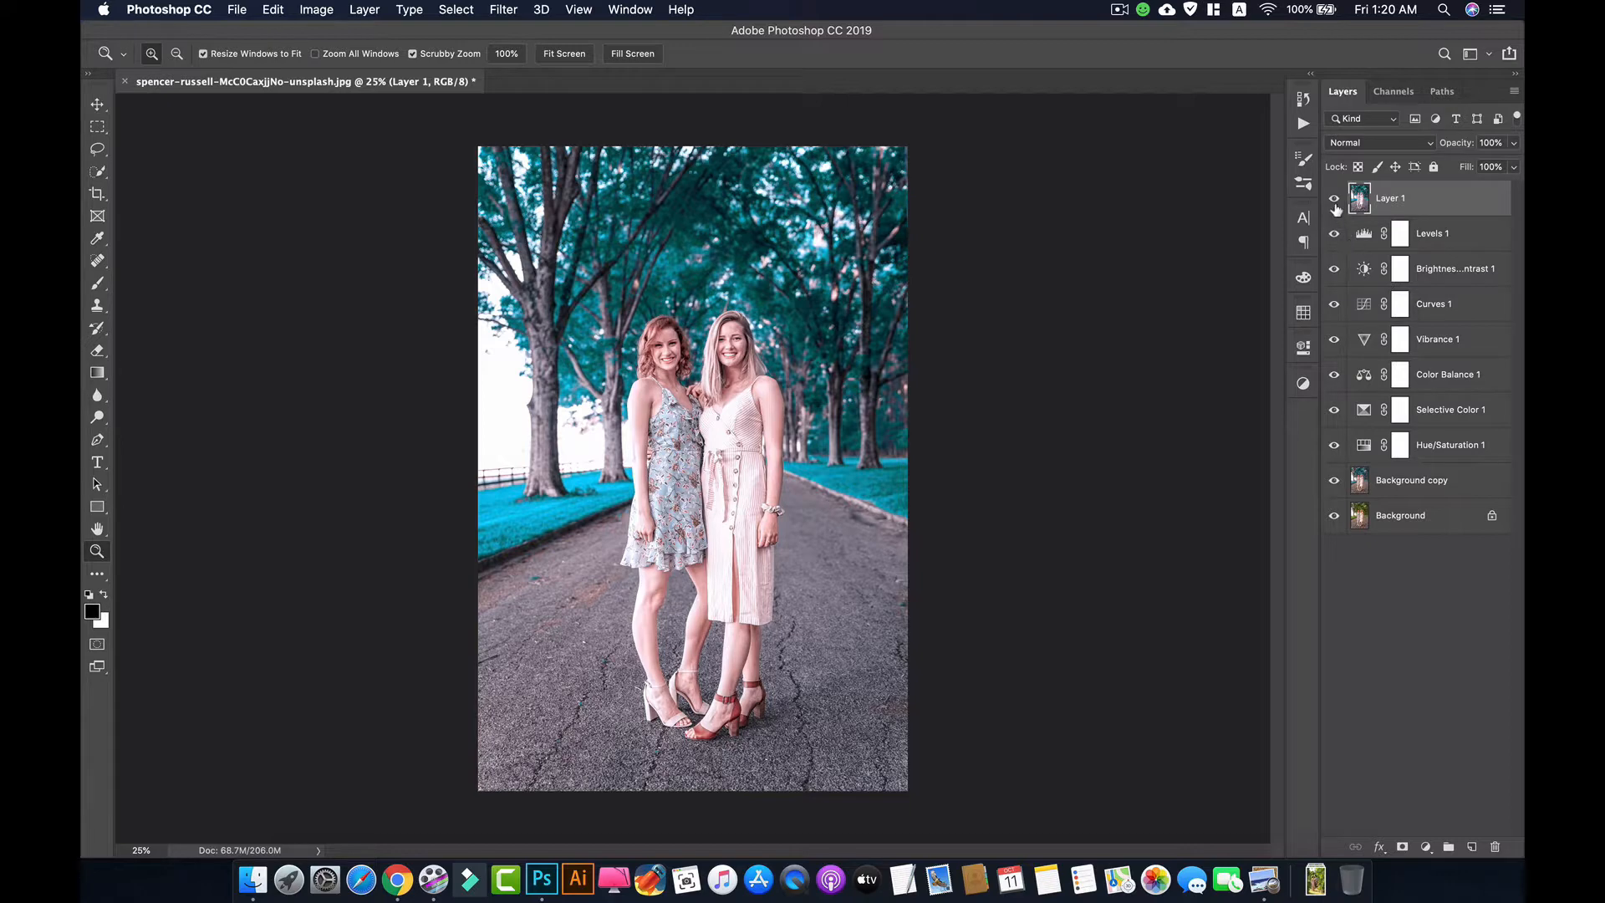
mouse_move(1336, 208)
mouse_down()
mouse_move(1330, 474)
mouse_move(1338, 216)
mouse_up()
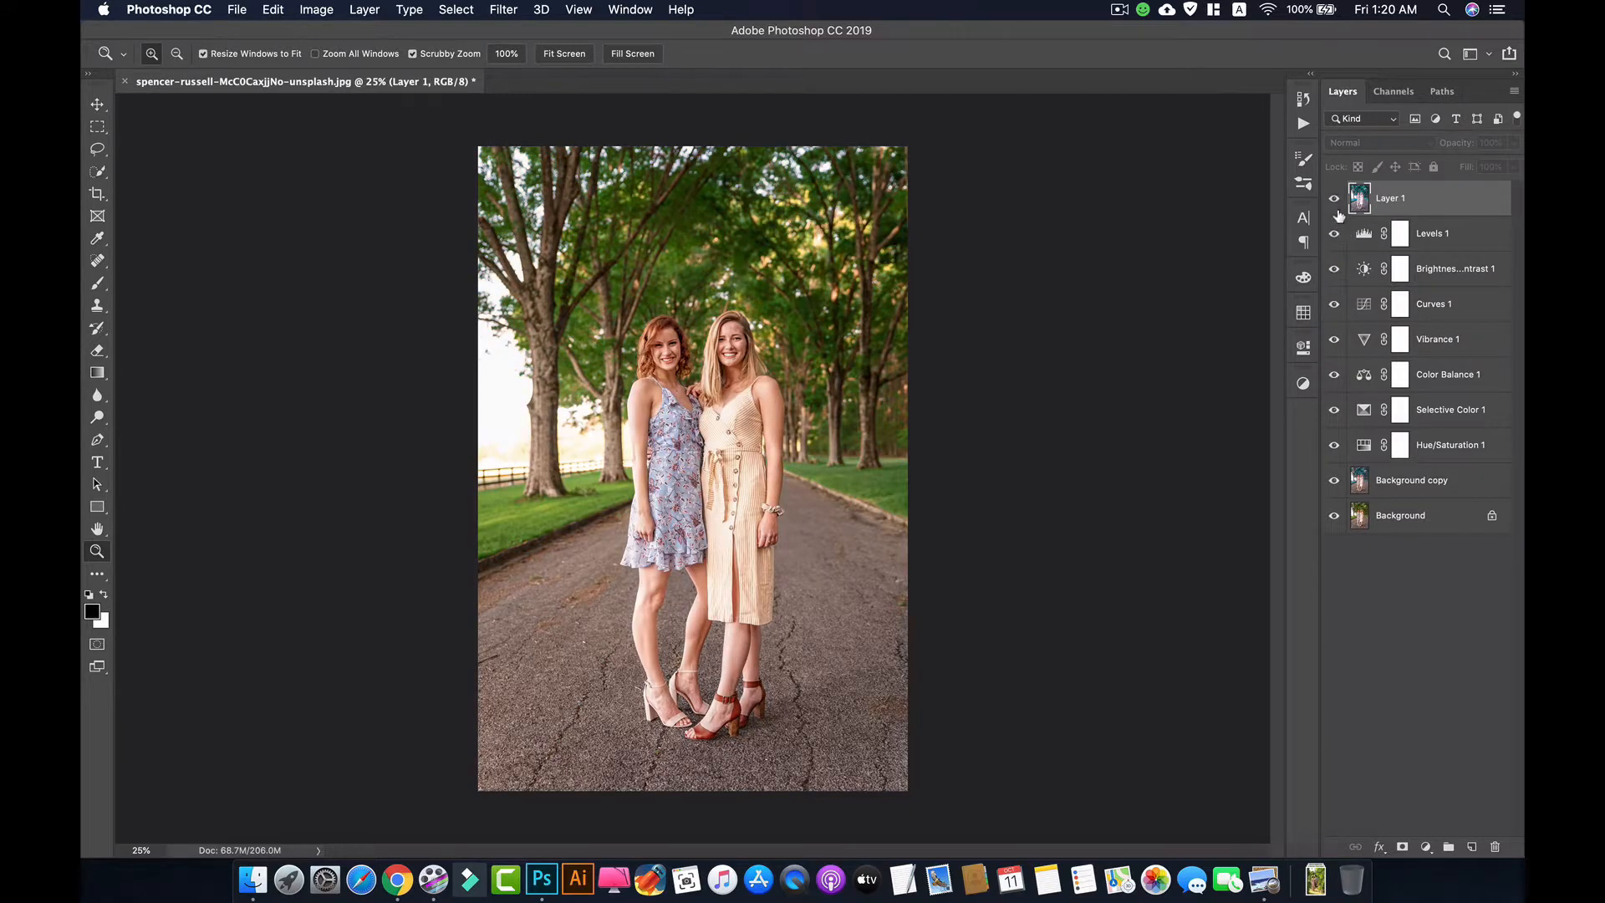